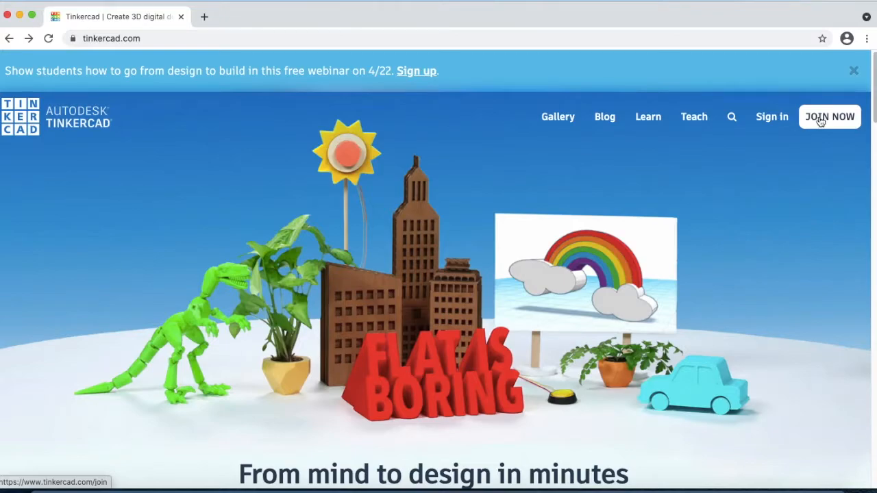
# Step: Begin creating a personal Tinkercad account using the email sign-up option
pyautogui.click(821, 121)
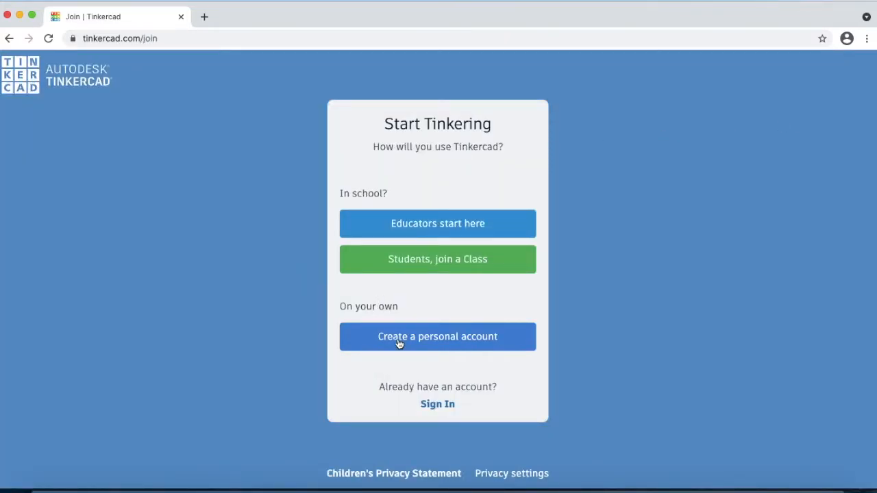
pyautogui.click(440, 338)
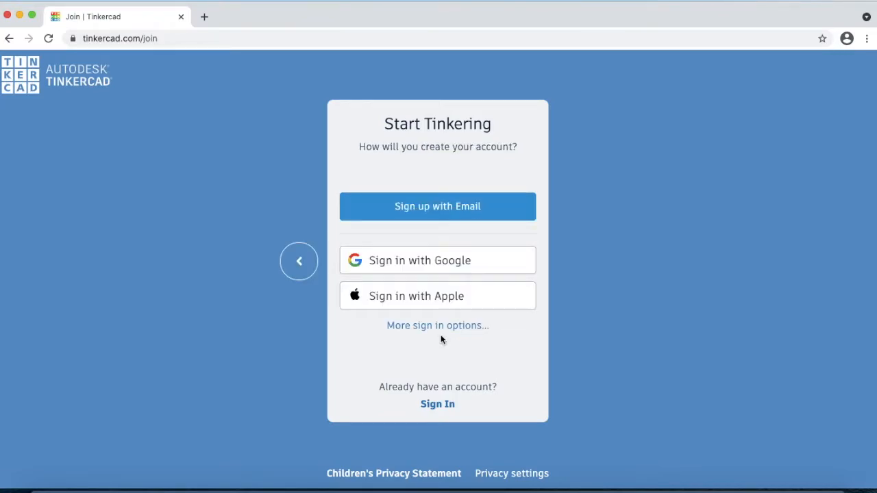
pyautogui.click(499, 211)
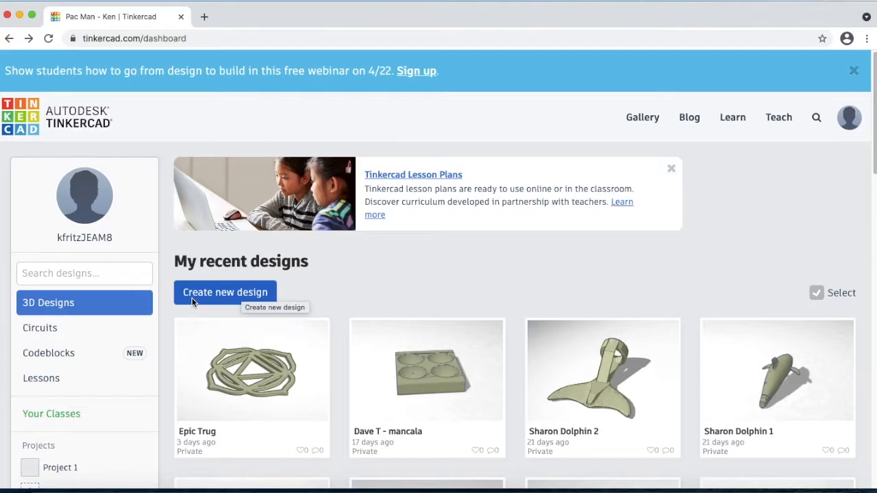
# Step: Create a new 3D design and rename it "Pan Man" followed by a hyphen and the designer's first name
pyautogui.click(231, 297)
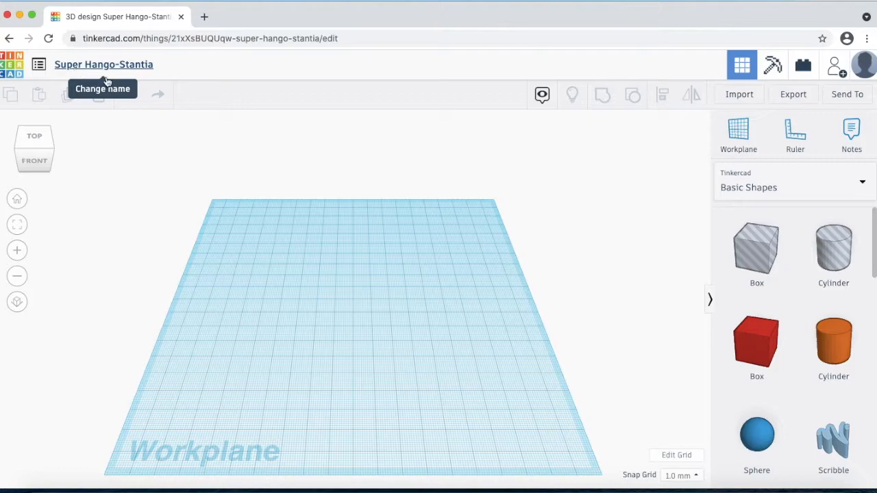
pyautogui.click(128, 67)
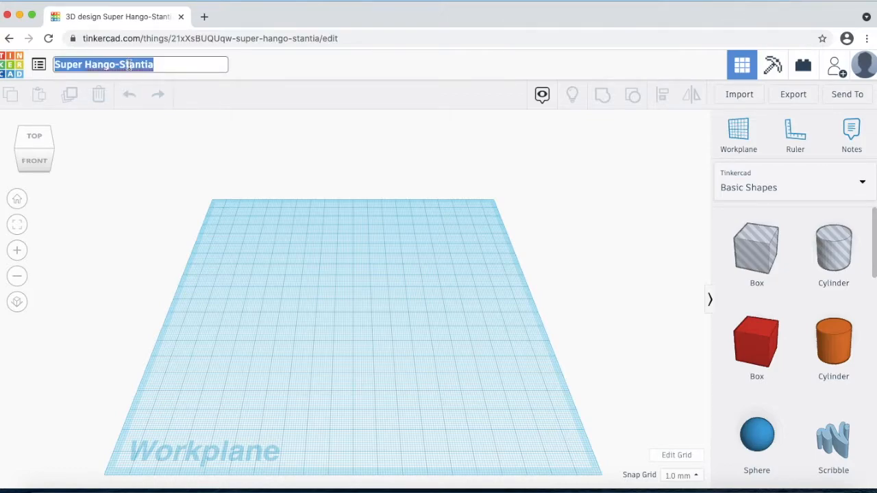
pyautogui.write('Pan Man')
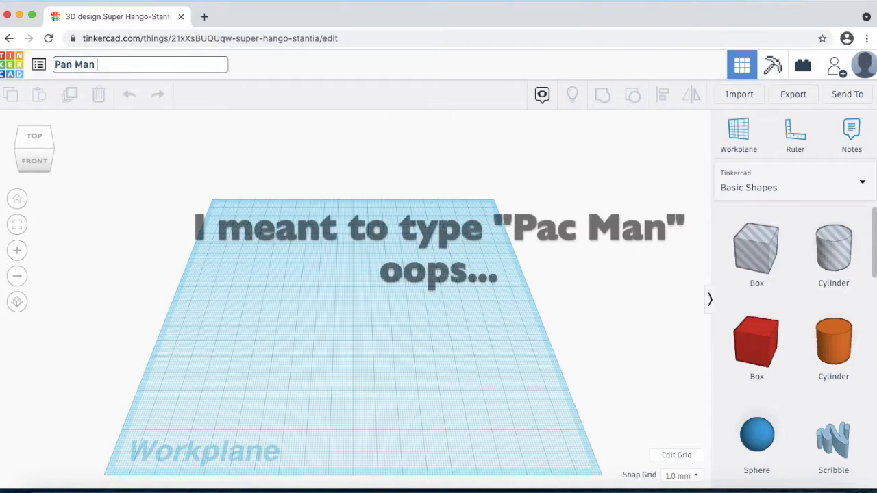
pyautogui.write(' - Ken')
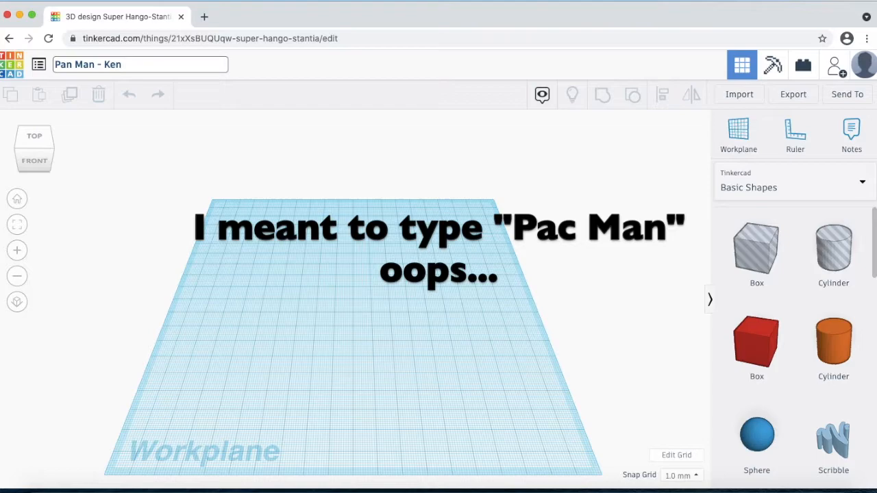
pyautogui.press('Return')
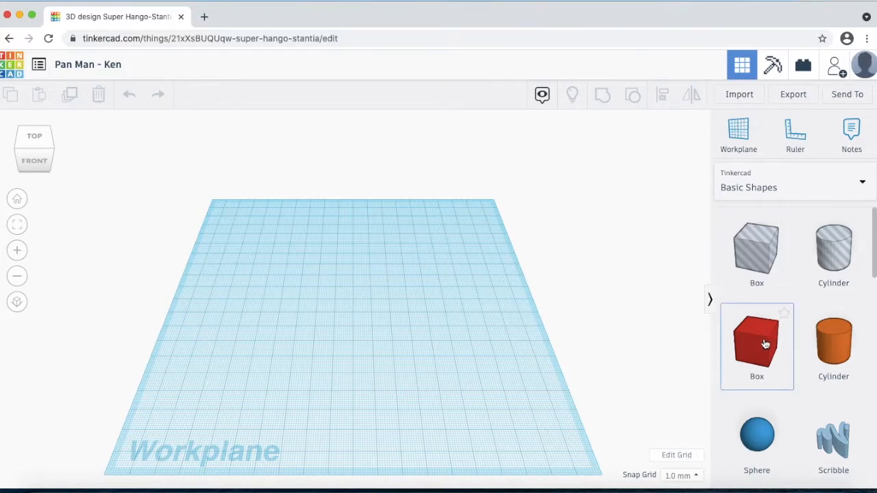
# Step: Place a solid red box near the middle of the workplane
pyautogui.moveTo(766, 343); pyautogui.dragTo(352, 321)
pyautogui.moveTo(378, 338)
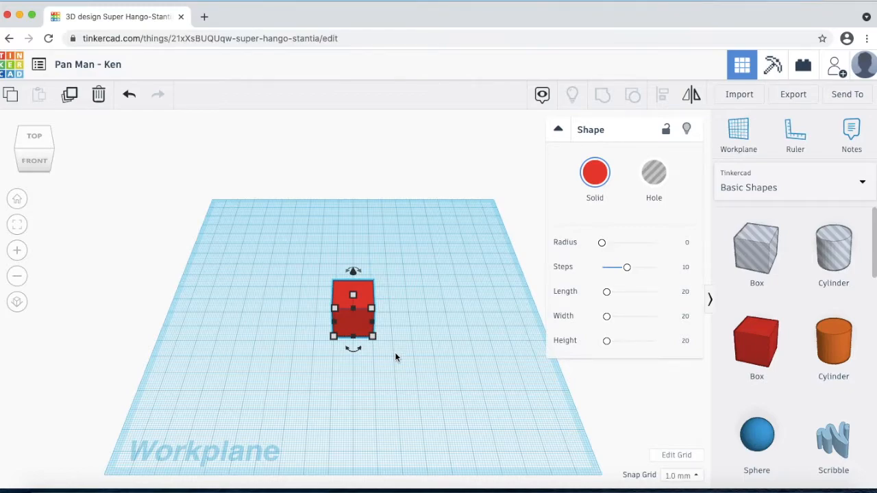
pyautogui.click(396, 352)
# Step: Examine the red box on the workplane from different angles, distances and positions
pyautogui.moveTo(395, 350)
pyautogui.mouseDown(button='right')
pyautogui.moveTo(394, 314)
pyautogui.moveTo(390, 345)
pyautogui.moveTo(491, 338)
pyautogui.moveTo(300, 337)
pyautogui.moveTo(327, 380)
pyautogui.moveTo(419, 421)
pyautogui.moveTo(483, 398)
pyautogui.moveTo(488, 329)
pyautogui.moveTo(435, 288)
pyautogui.moveTo(366, 320)
pyautogui.moveTo(347, 353)
pyautogui.moveTo(403, 347)
pyautogui.moveTo(394, 349)
pyautogui.mouseUp(button='right')
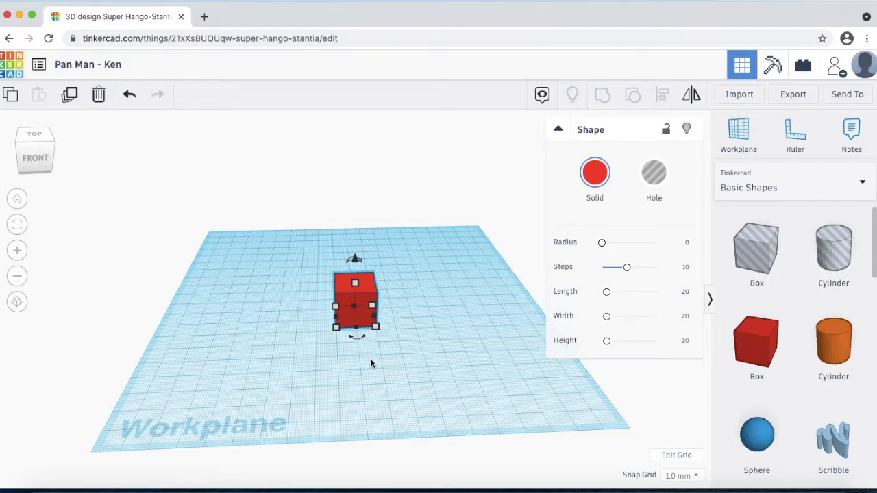
pyautogui.scroll(5, 371, 363)
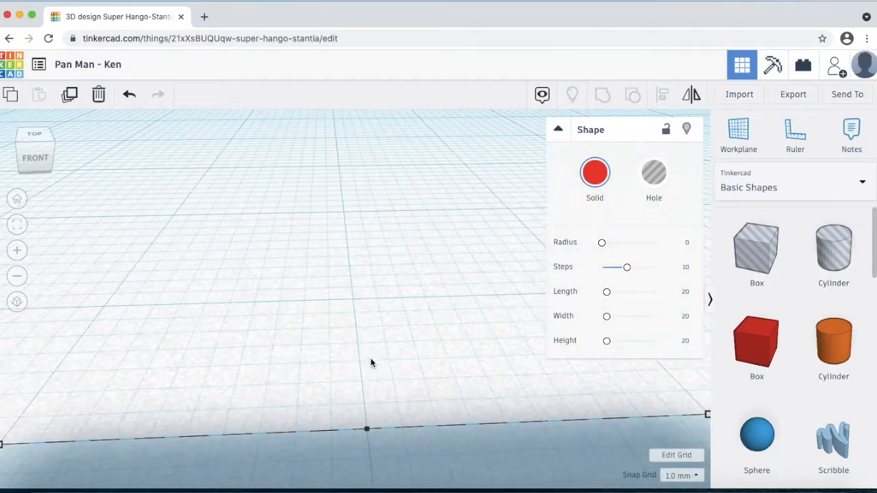
pyautogui.scroll(-5, 370, 363)
pyautogui.scroll(7, 371, 361)
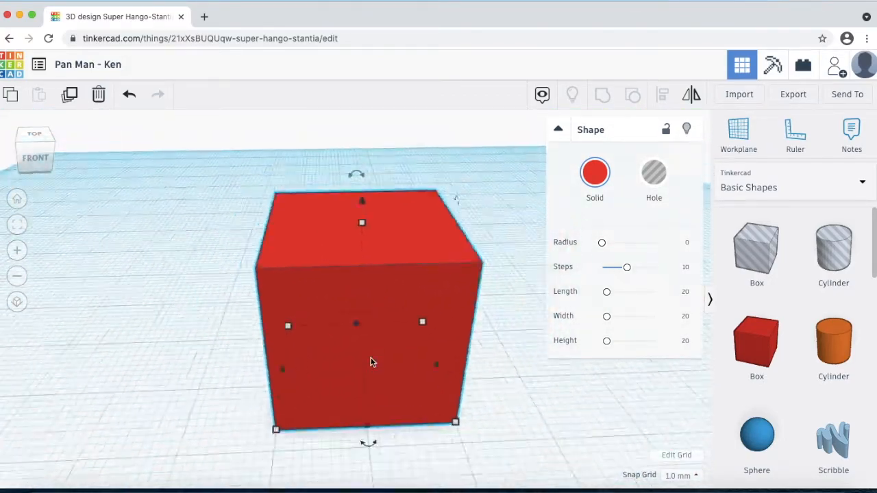
pyautogui.scroll(-6, 372, 361)
pyautogui.scroll(-2, 371, 362)
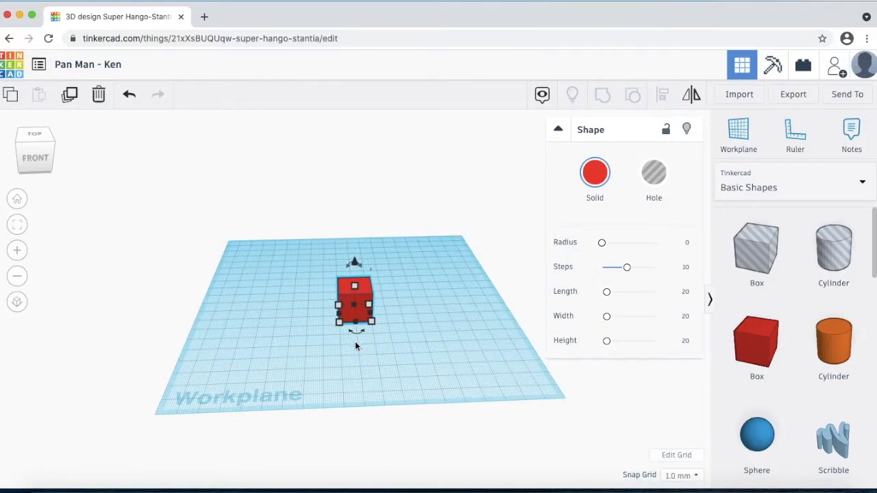
pyautogui.click(350, 336)
pyautogui.moveTo(350, 337); pyautogui.dragTo(255, 327, button='middle')
pyautogui.scroll(10, 298, 325)
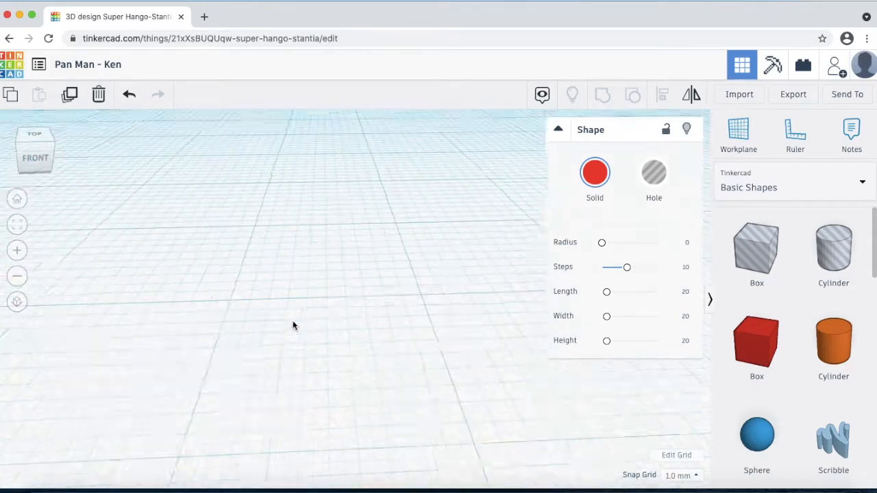
pyautogui.scroll(-5, 292, 324)
pyautogui.moveTo(266, 313); pyautogui.dragTo(268, 372, button='right')
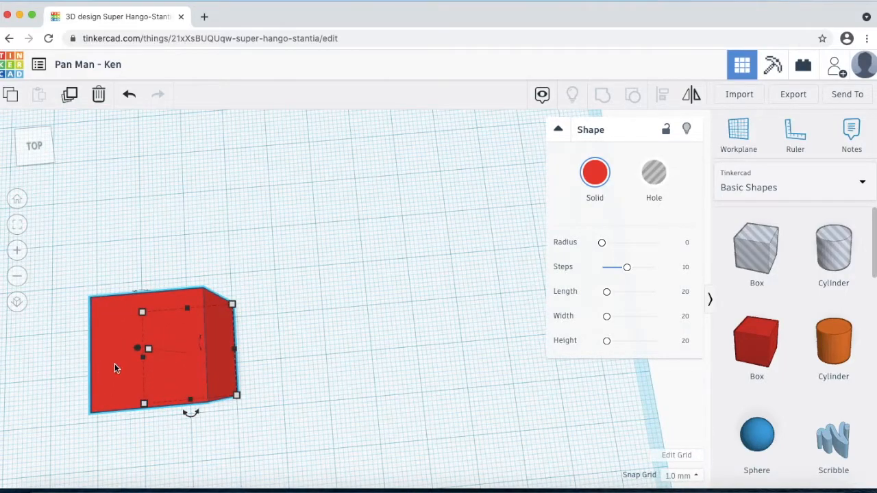
pyautogui.moveTo(226, 359); pyautogui.dragTo(513, 334, button='middle')
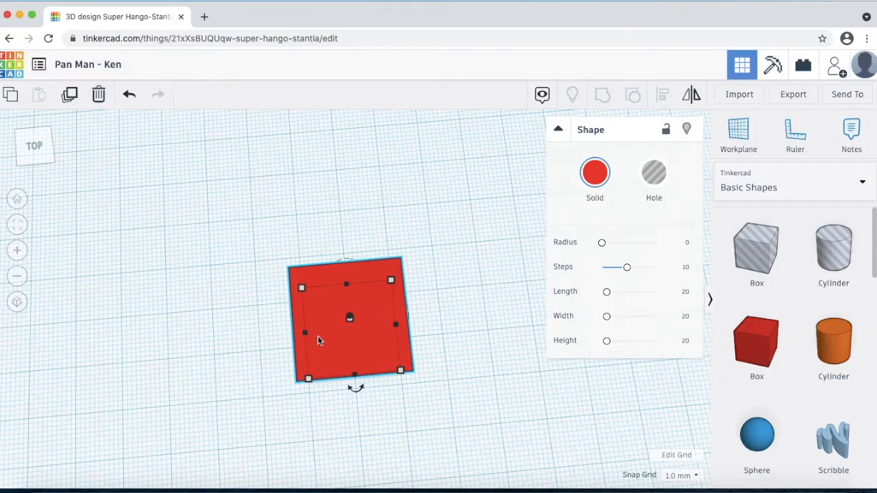
pyautogui.moveTo(315, 315); pyautogui.dragTo(318, 266, button='right')
pyautogui.scroll(-10, 319, 267)
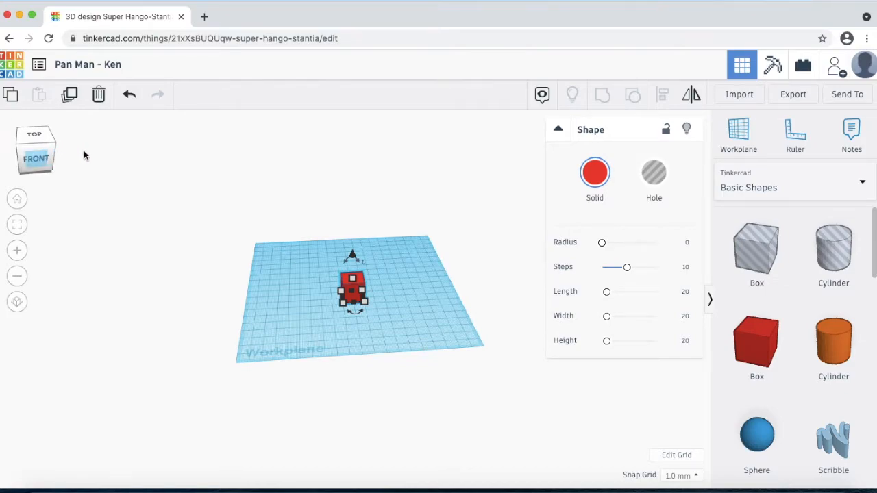
# Step: Inspect the red box in the standard front and top views
pyautogui.click(44, 159)
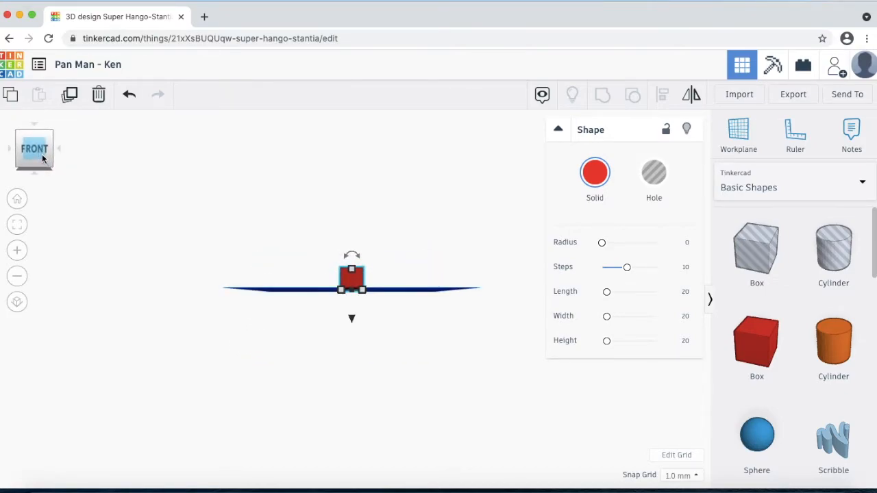
pyautogui.scroll(5, 347, 270)
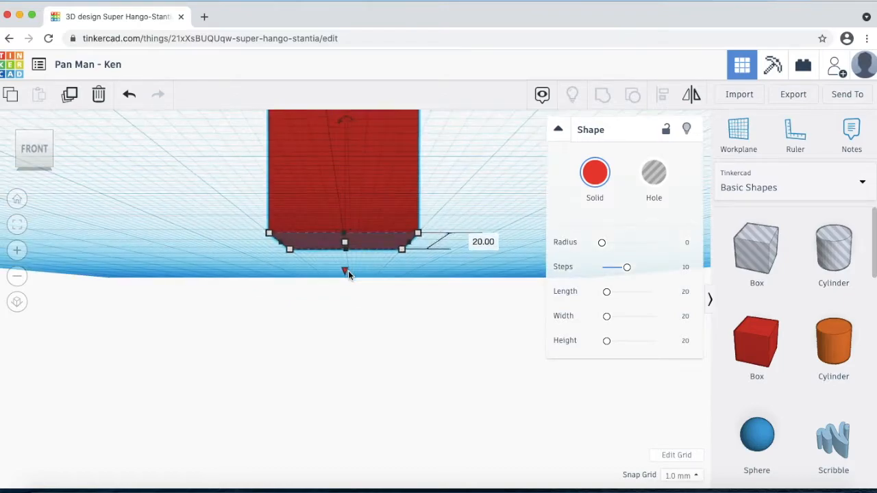
pyautogui.scroll(-3, 347, 274)
pyautogui.moveTo(37, 158); pyautogui.dragTo(32, 170)
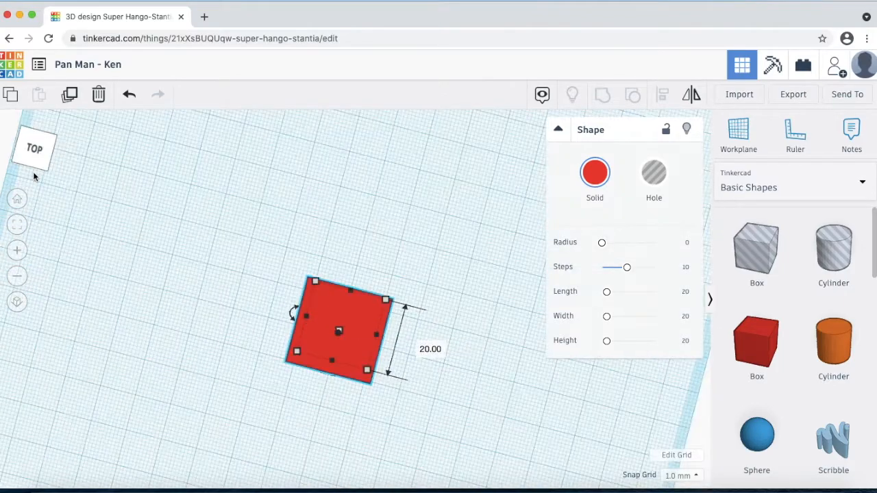
pyautogui.click(33, 162)
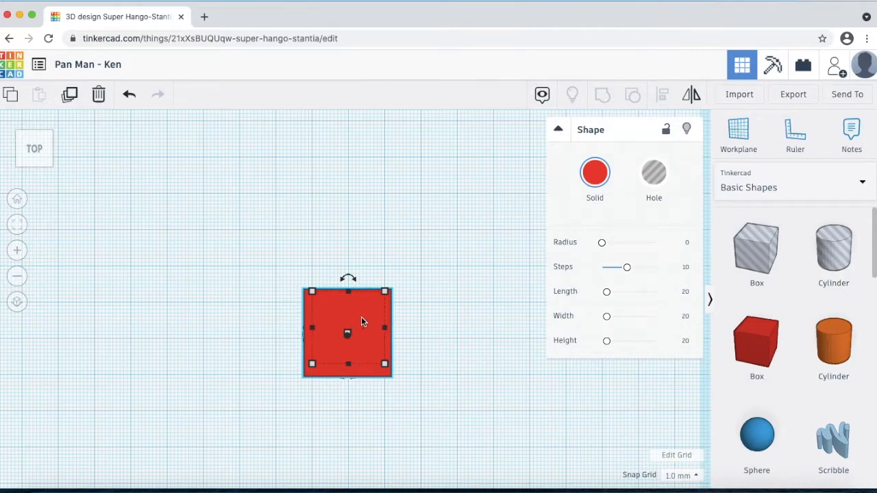
# Step: Delete the red box from the workplane
pyautogui.moveTo(427, 331); pyautogui.dragTo(433, 264, button='right')
pyautogui.scroll(-5, 433, 268)
pyautogui.scroll(5, 397, 288)
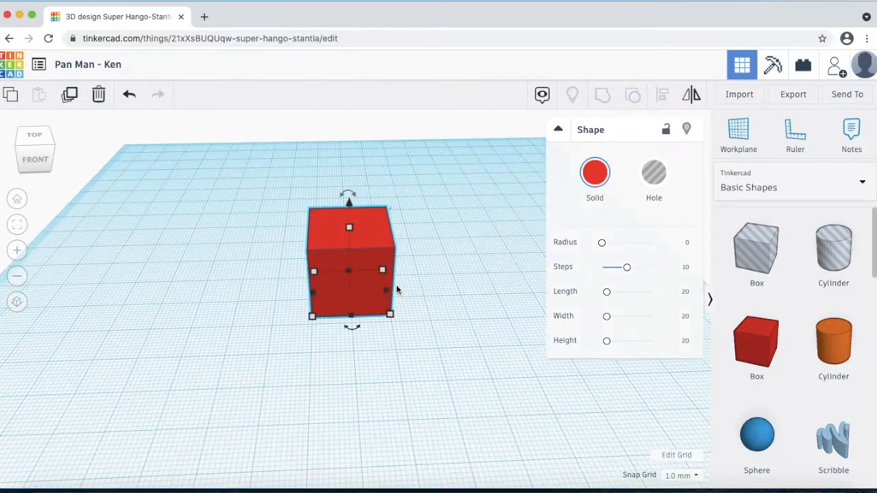
pyautogui.scroll(-4, 396, 290)
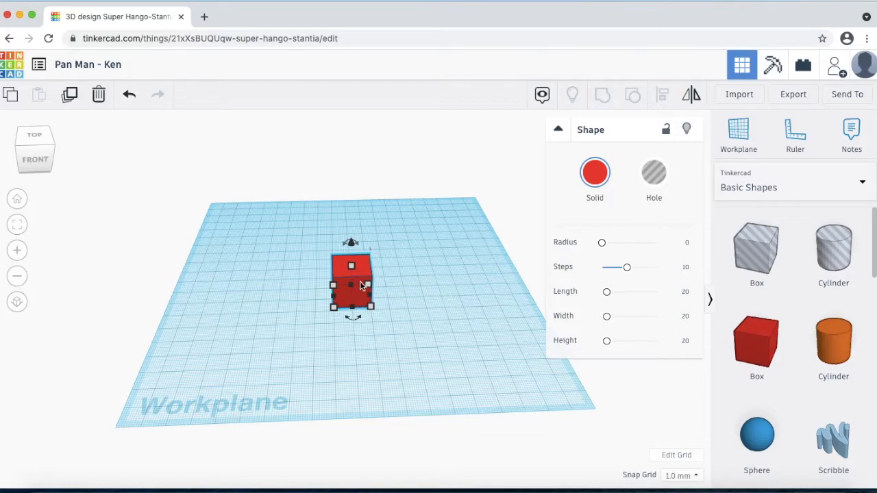
pyautogui.press('Delete')
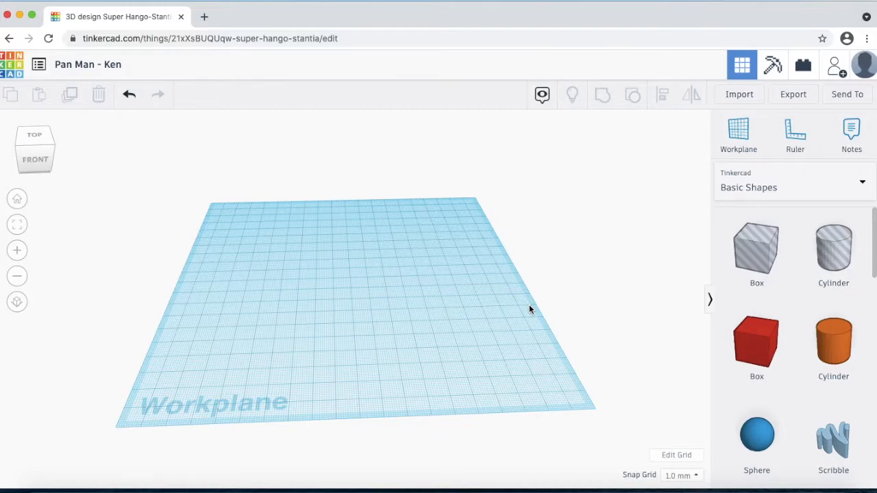
# Step: Change the workplane grid units to inches and set the snap grid to 1/32 in
pyautogui.click(677, 456)
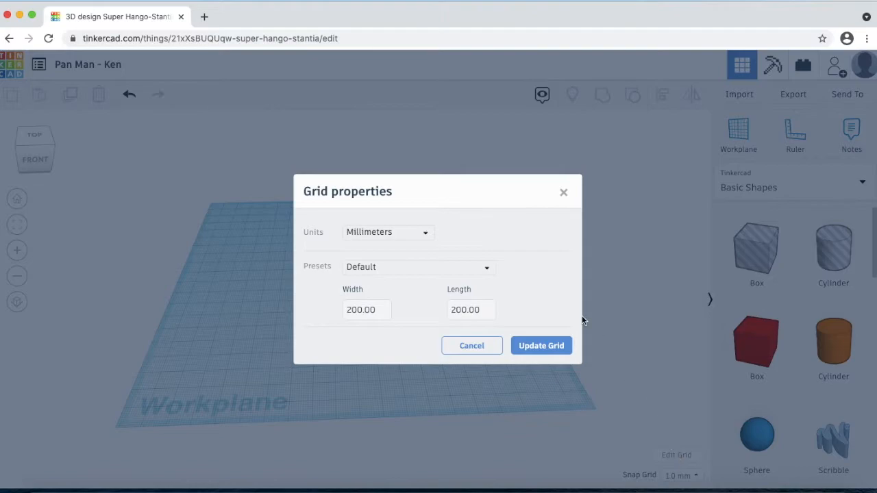
pyautogui.click(413, 234)
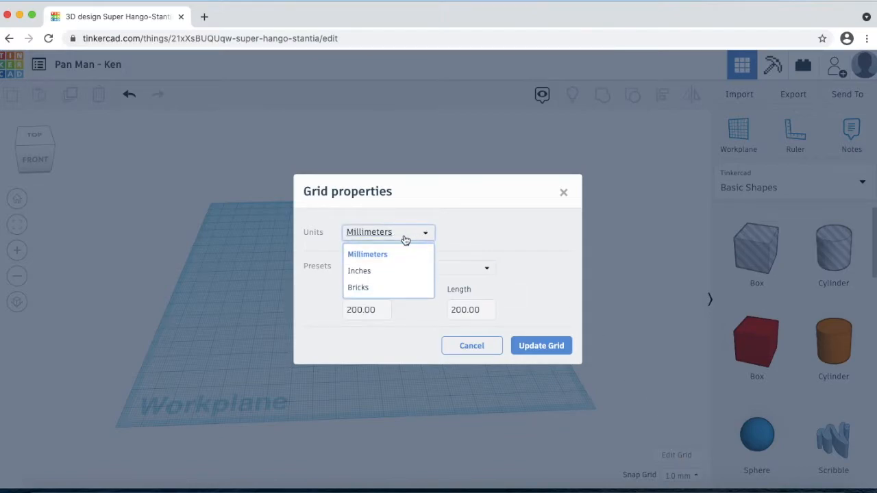
pyautogui.click(361, 273)
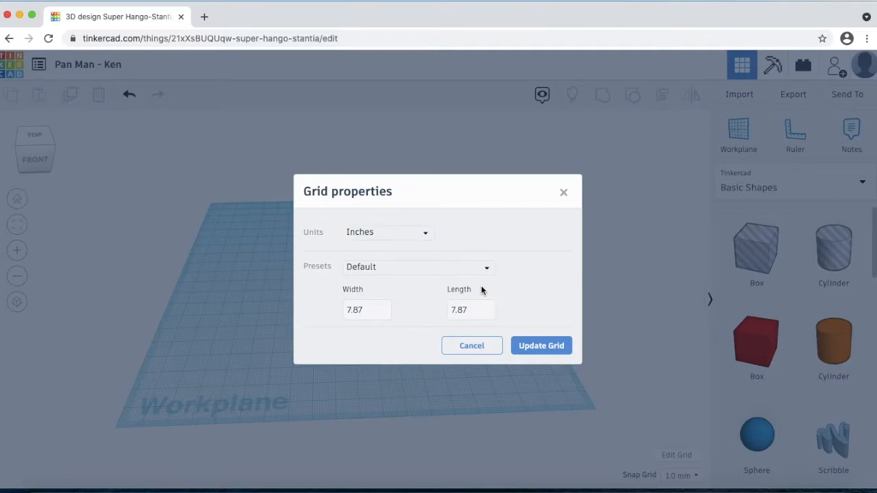
pyautogui.click(541, 346)
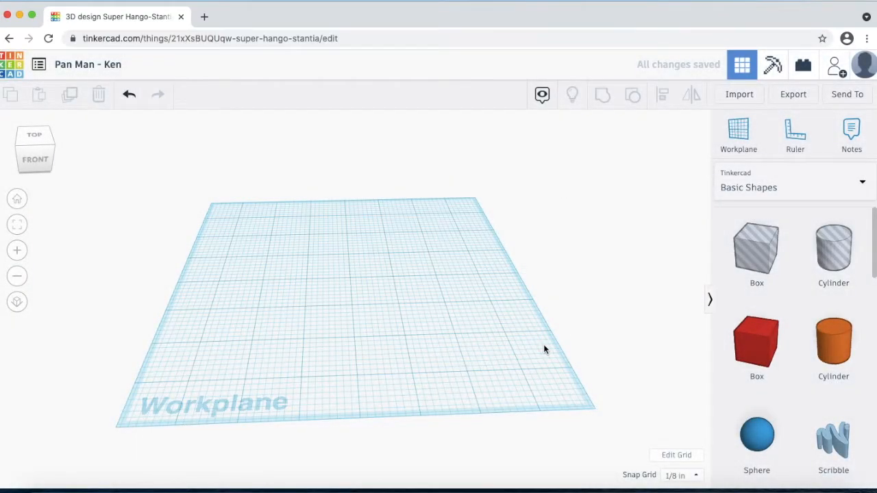
pyautogui.click(689, 476)
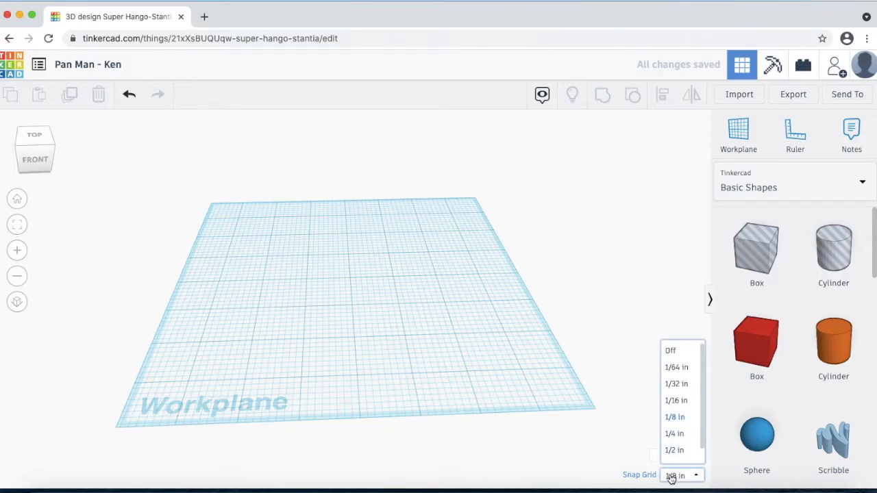
pyautogui.click(681, 386)
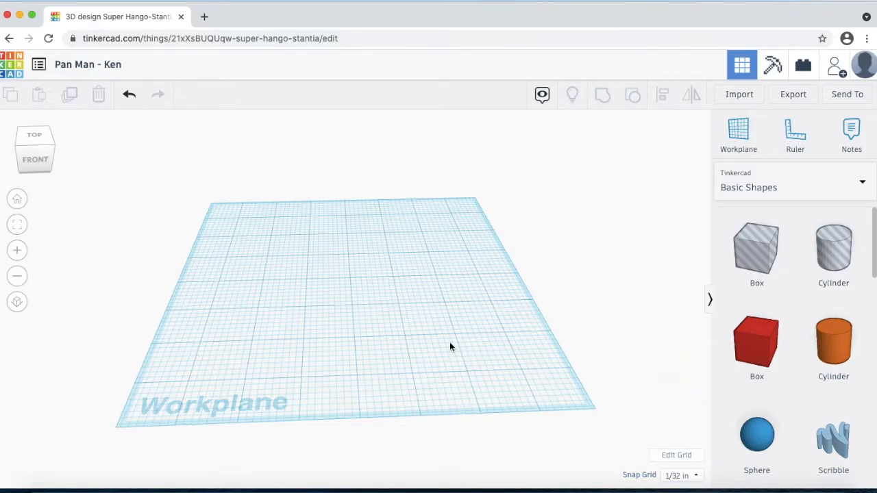
# Step: Place a solid red box on the workplane and set its footprint to 3.25 by 1.25 in
pyautogui.moveTo(449, 342); pyautogui.dragTo(447, 342, button='right')
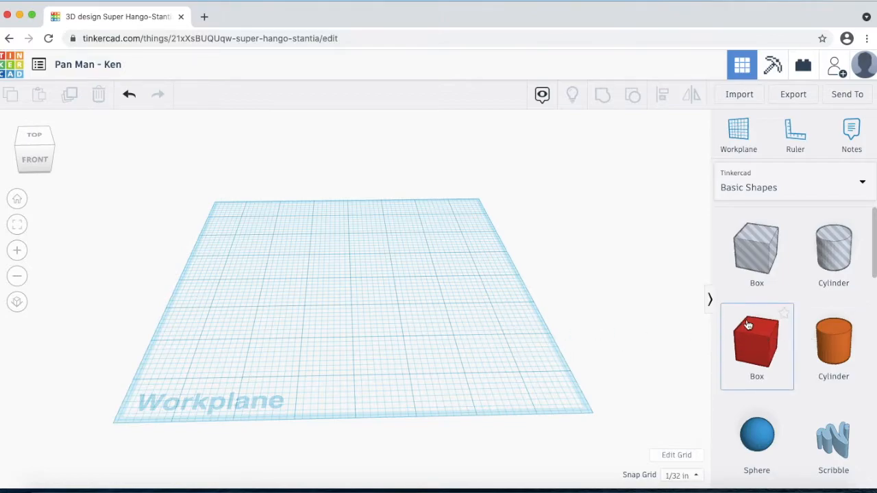
pyautogui.moveTo(759, 336); pyautogui.dragTo(347, 306)
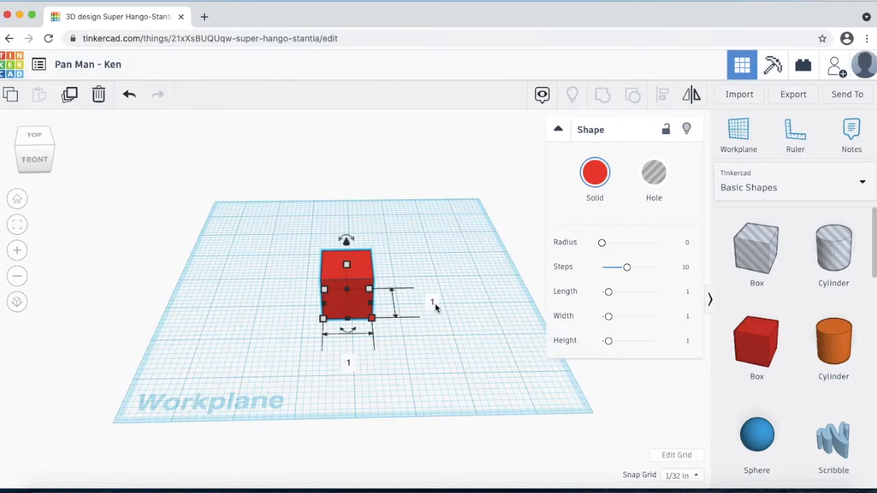
pyautogui.click(348, 363)
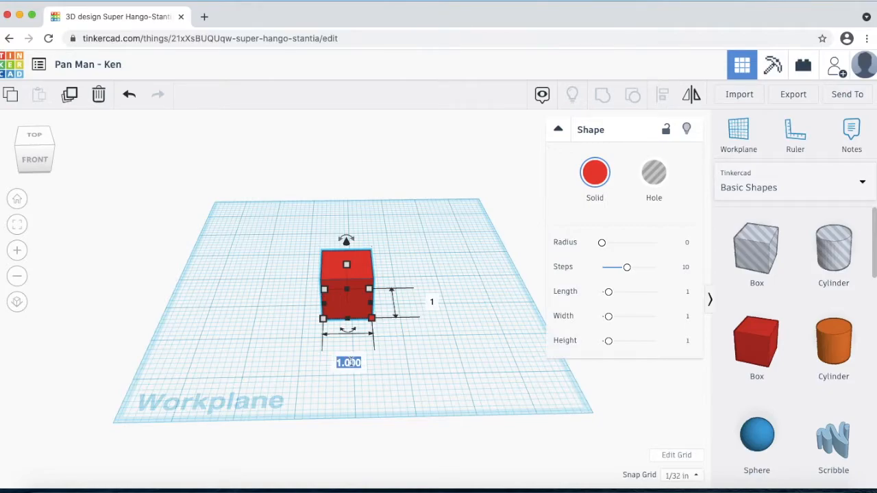
pyautogui.write('3.25')
pyautogui.press('Return')
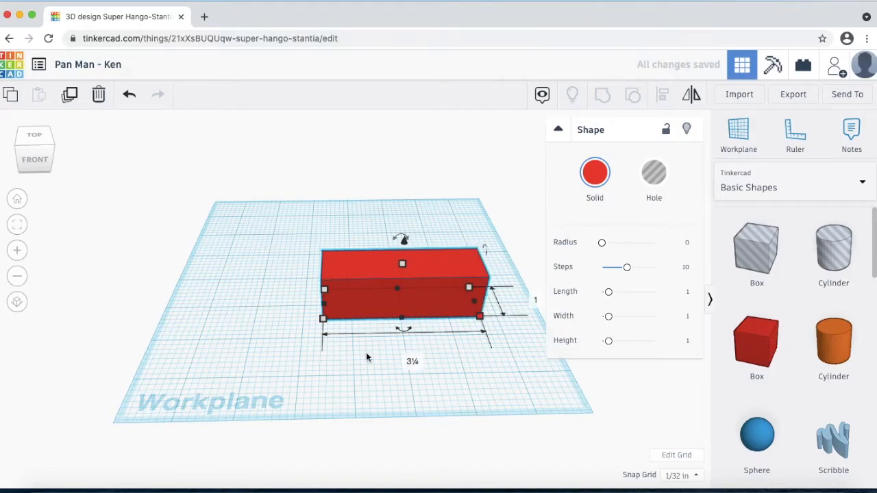
pyautogui.click(535, 302)
pyautogui.write('1.25')
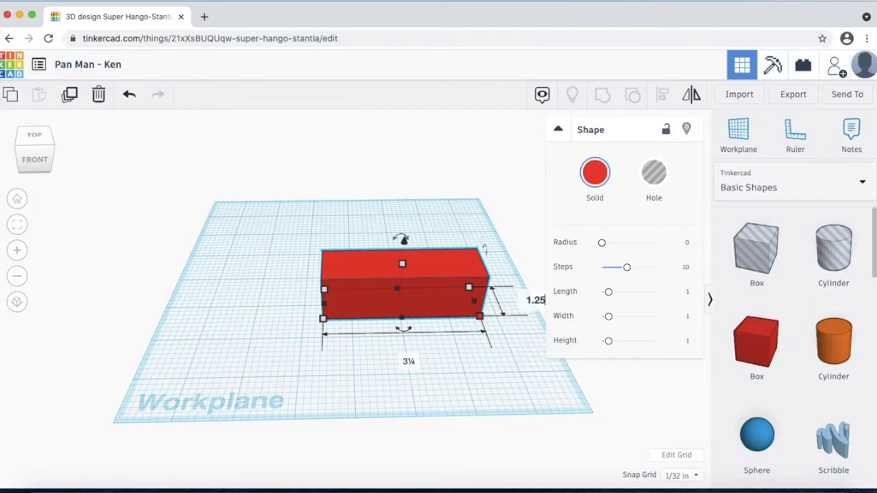
pyautogui.press('Return')
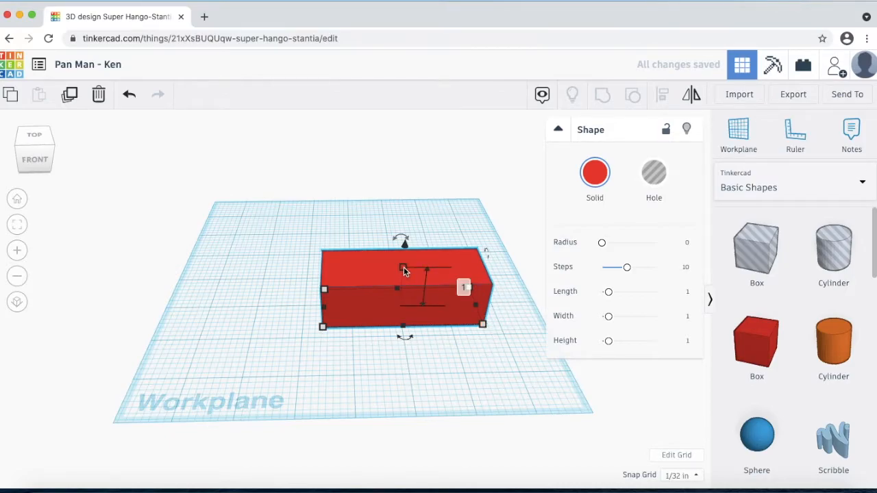
# Step: Set the red box's height to 0.125 in and move it to the middle of the workplane
pyautogui.click(465, 290)
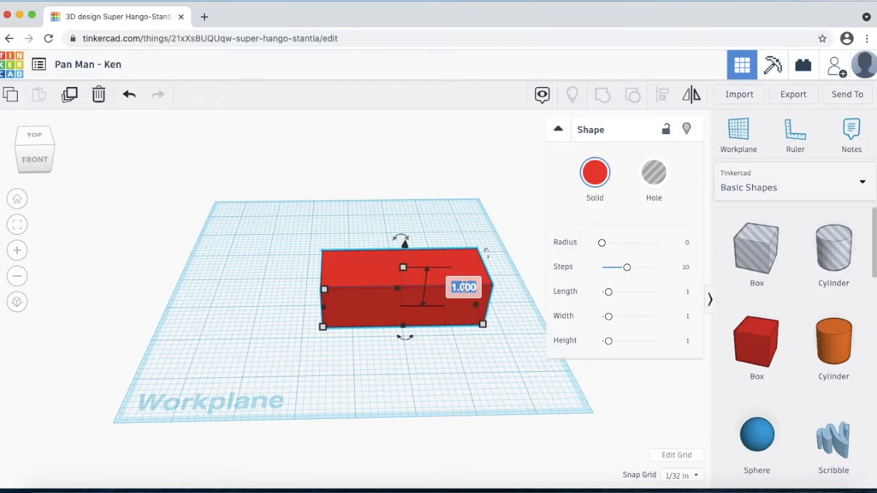
pyautogui.write('.125')
pyautogui.press('Return')
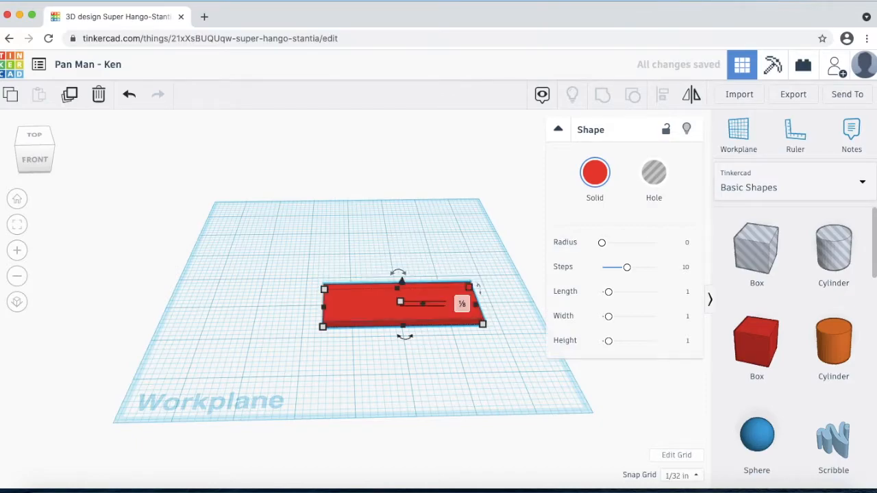
pyautogui.moveTo(431, 344); pyautogui.dragTo(425, 375, button='right')
pyautogui.moveTo(423, 327); pyautogui.dragTo(374, 303)
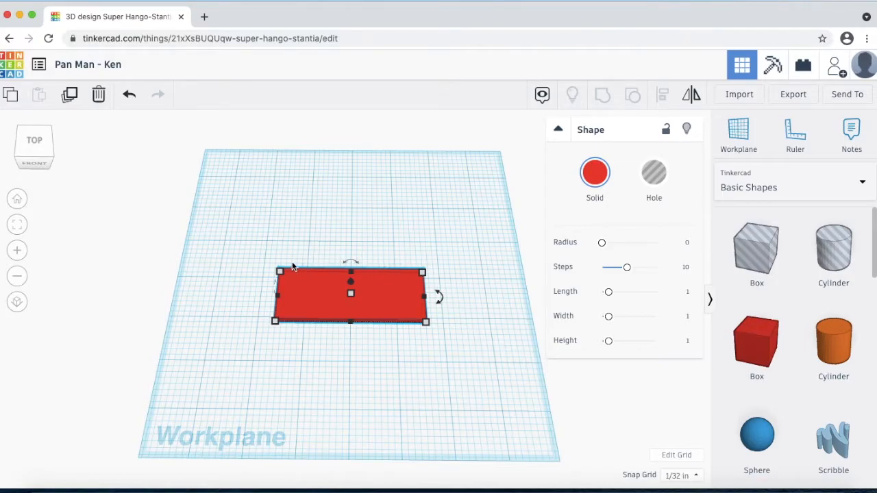
# Step: Find the Tube among the basic shapes and place one on the workplane just behind the red plate
pyautogui.scroll(-1, 813, 266)
pyautogui.scroll(-5, 787, 264)
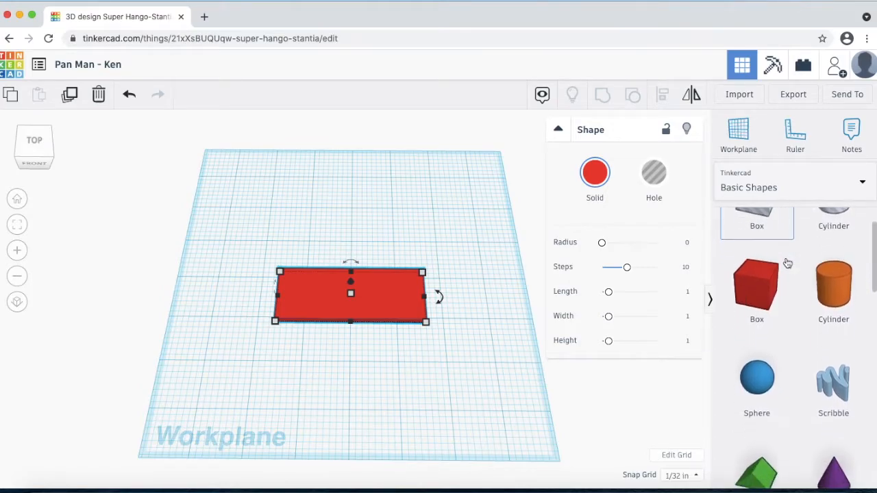
pyautogui.scroll(-4, 789, 262)
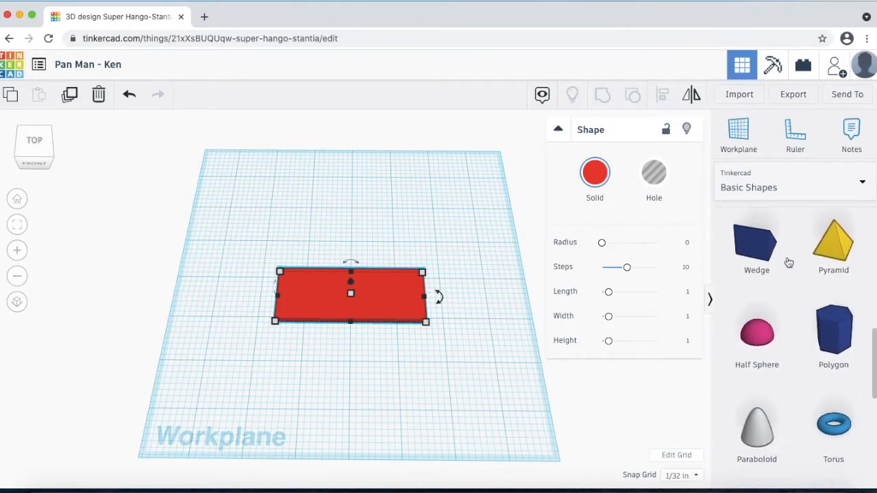
pyautogui.scroll(-3, 789, 263)
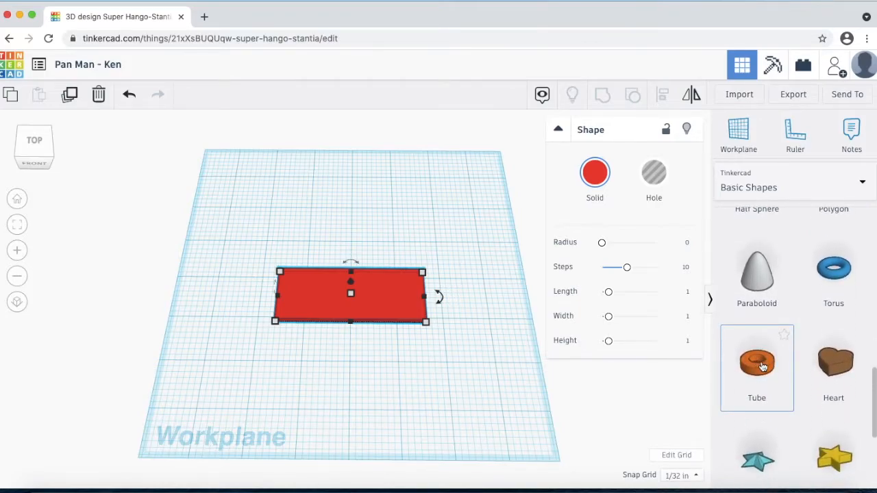
pyautogui.moveTo(760, 367); pyautogui.dragTo(336, 249)
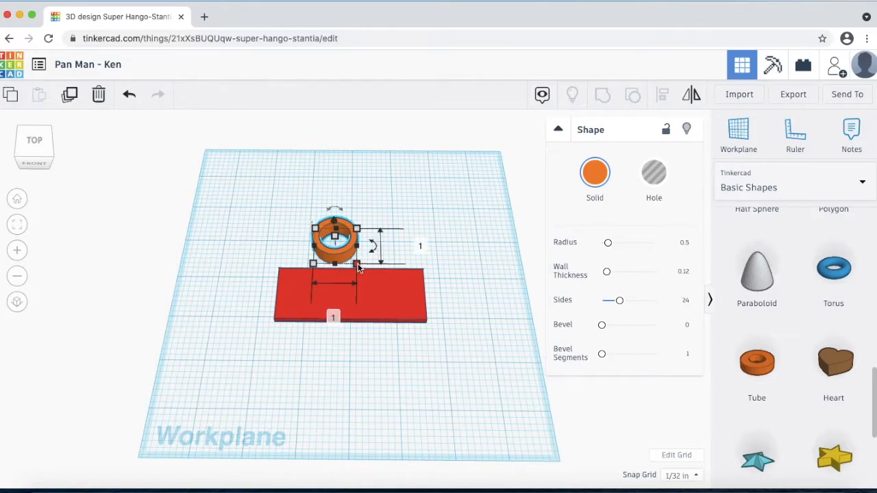
# Step: Set the tube's width and depth to 0.3 in each
pyautogui.click(335, 318)
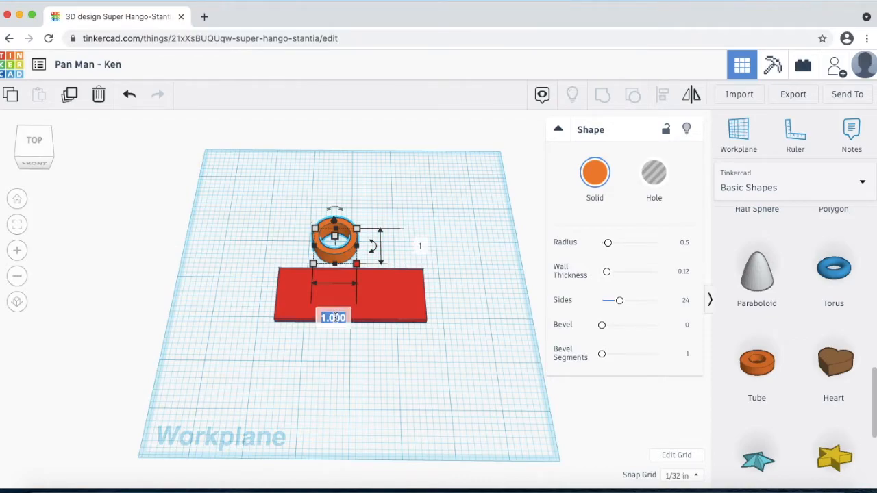
pyautogui.write('0.3')
pyautogui.press('Return')
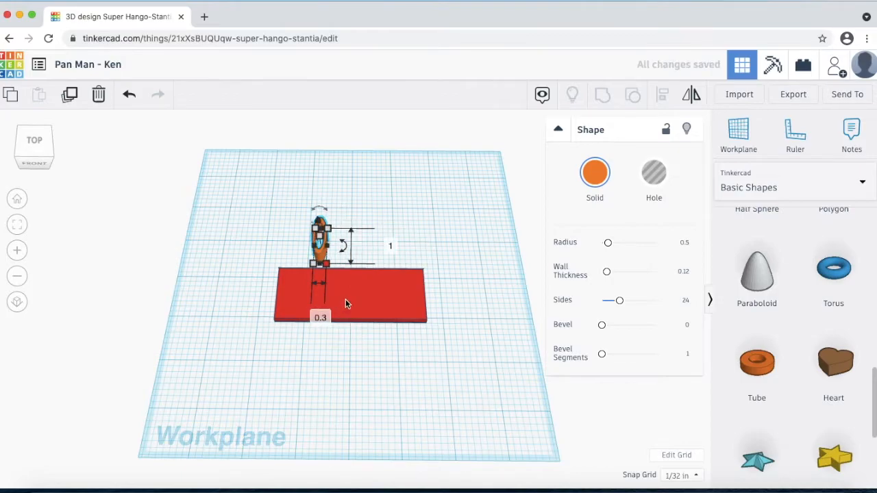
pyautogui.click(392, 246)
pyautogui.press('BackSpace')
pyautogui.write('0.3')
pyautogui.press('Return')
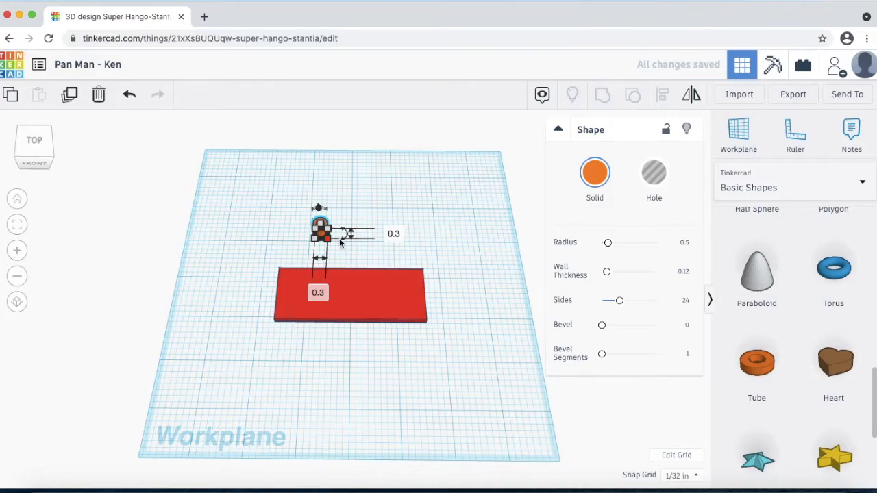
# Step: Set the tube's height to 0.125 in
pyautogui.scroll(5, 319, 229)
pyautogui.scroll(-2, 319, 225)
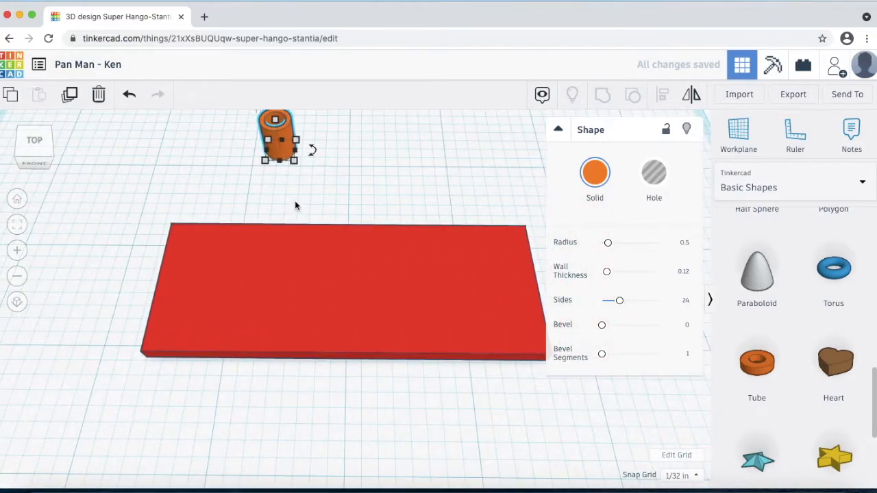
pyautogui.moveTo(303, 206); pyautogui.dragTo(371, 297, button='middle')
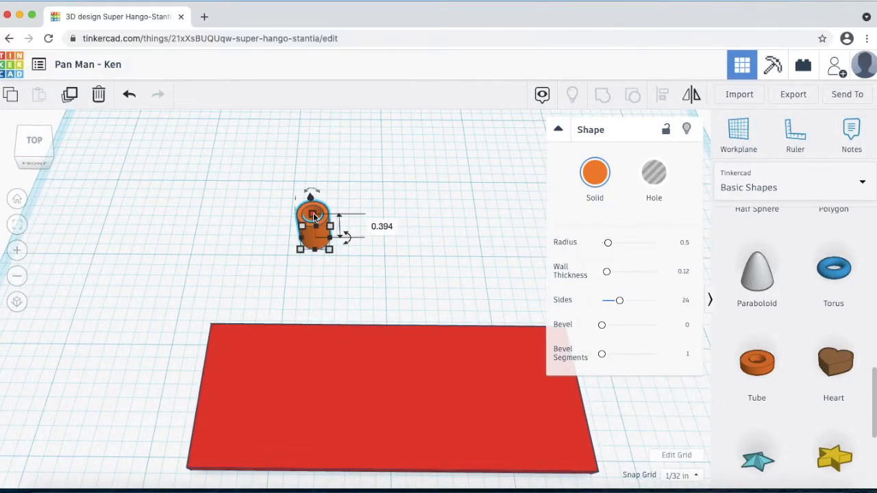
pyautogui.click(382, 226)
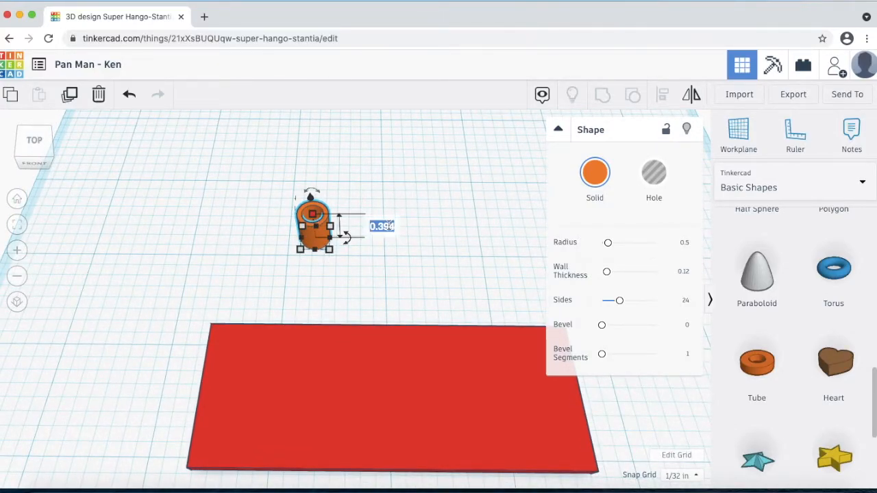
pyautogui.write('.125')
pyautogui.press('Return')
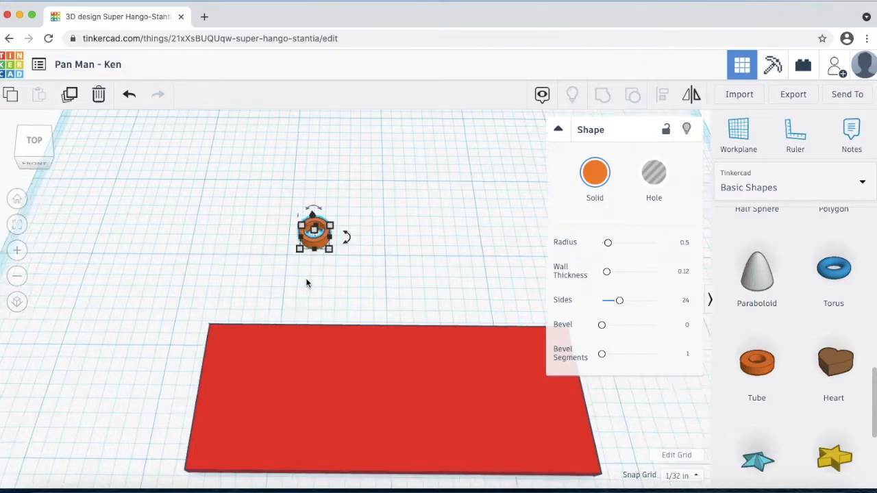
# Step: Move the small tube to the red plate's back-left corner so that it half overlaps the rear edge
pyautogui.scroll(2, 306, 283)
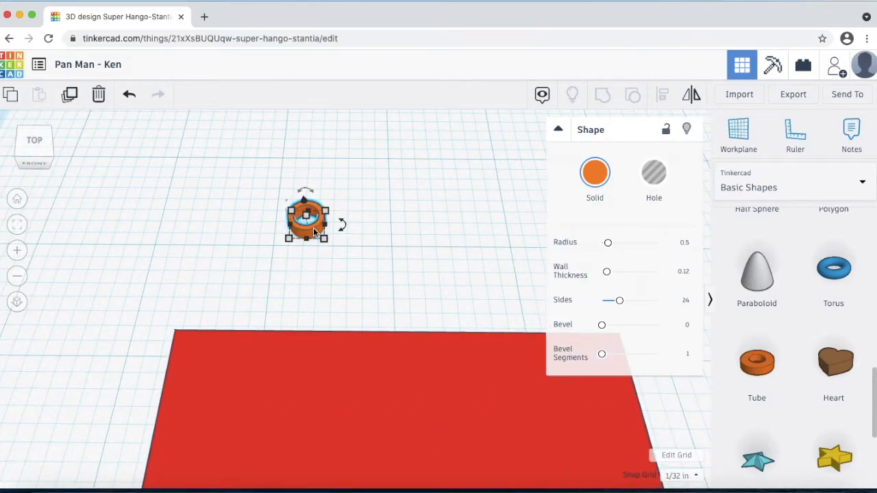
pyautogui.moveTo(314, 232); pyautogui.dragTo(204, 346)
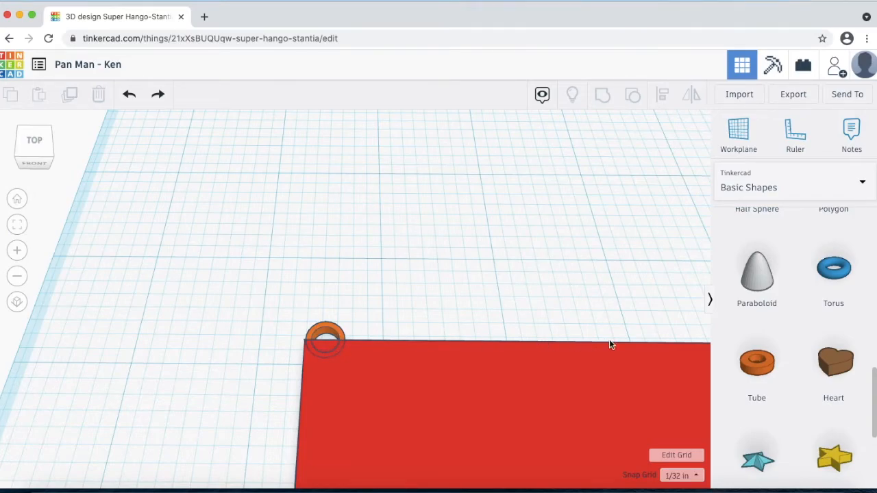
pyautogui.scroll(-5, 582, 341)
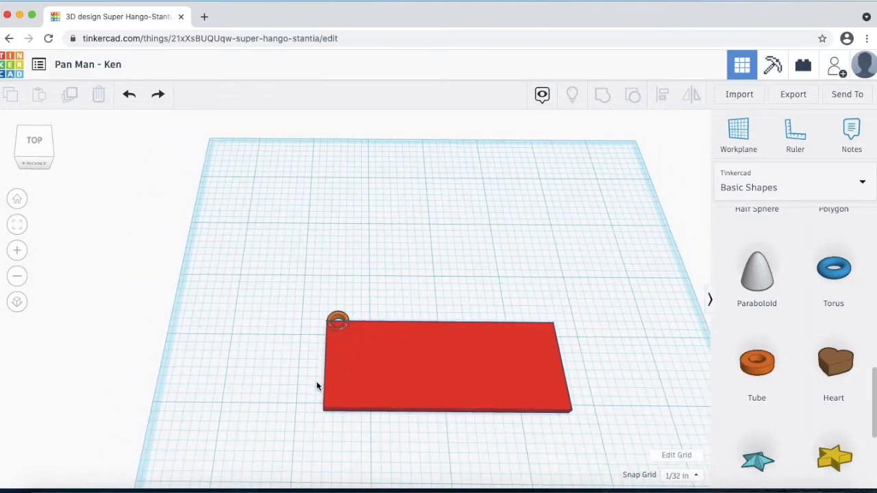
pyautogui.scroll(10, 329, 364)
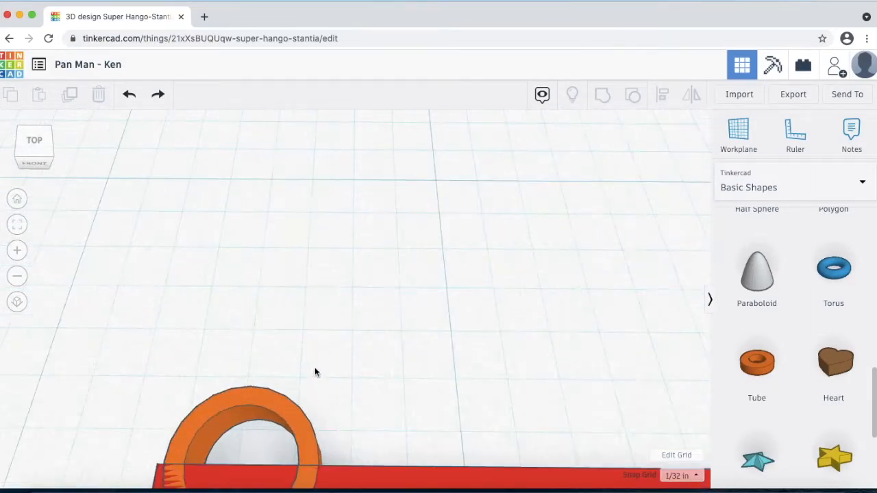
pyautogui.scroll(-4, 268, 379)
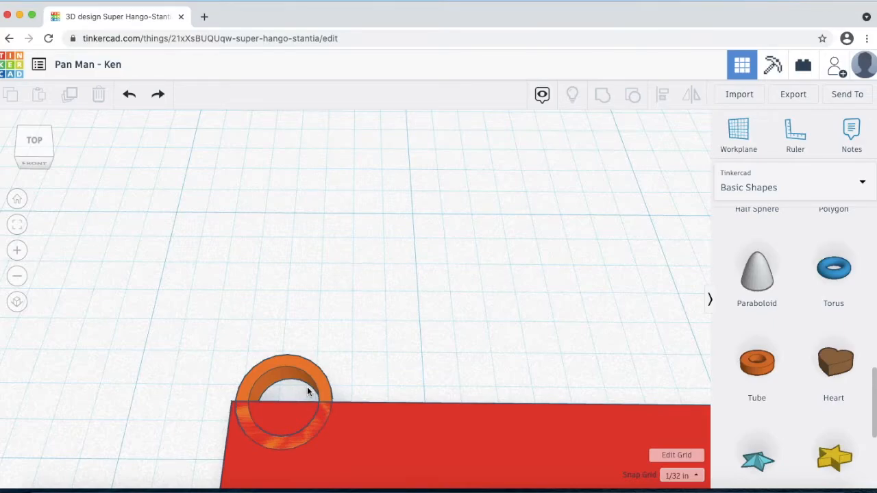
pyautogui.scroll(-5, 308, 391)
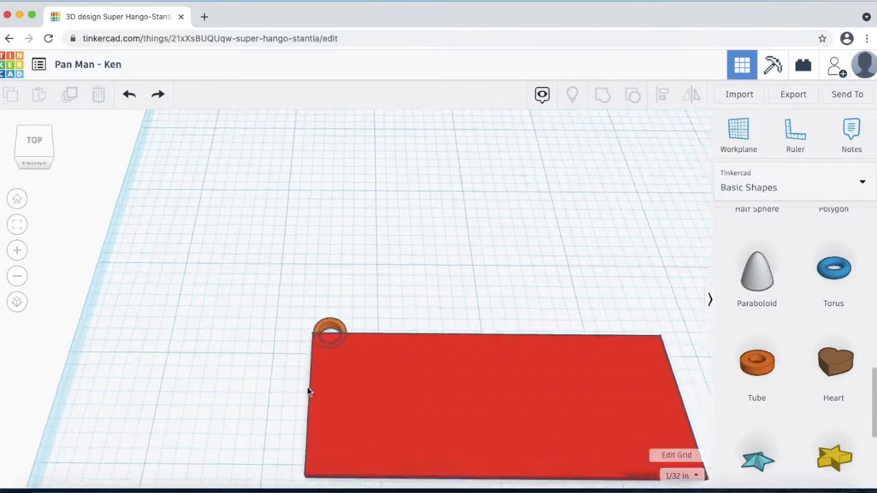
pyautogui.scroll(3, 308, 391)
pyautogui.scroll(-5, 354, 374)
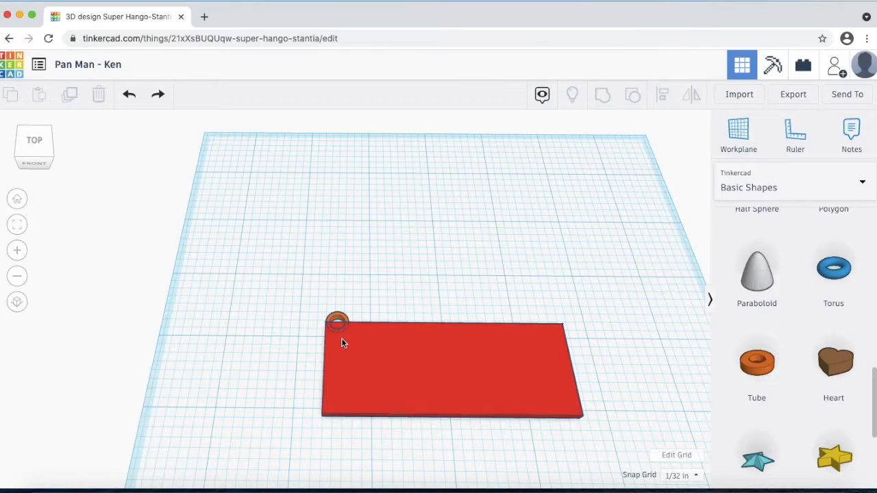
# Step: Select the red plate together with the small tube and group them into one shape
pyautogui.hotkey('ctrl', 'a')
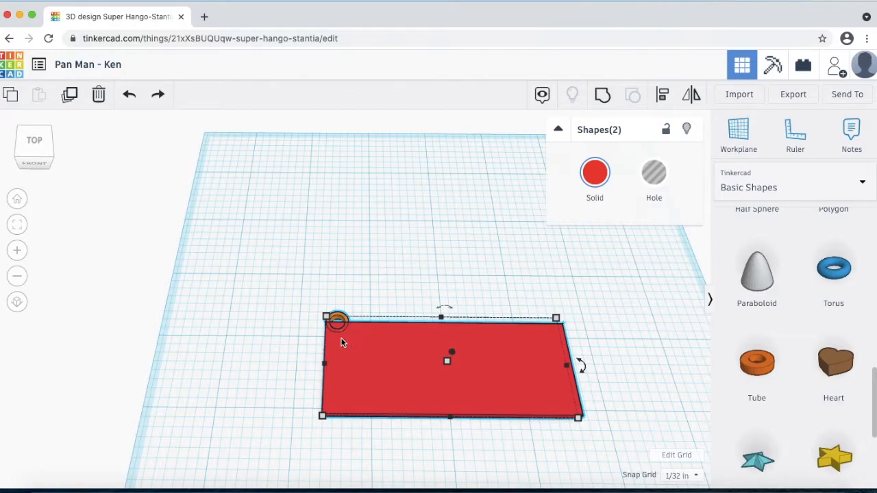
pyautogui.click(316, 295)
pyautogui.moveTo(306, 288); pyautogui.dragTo(605, 432)
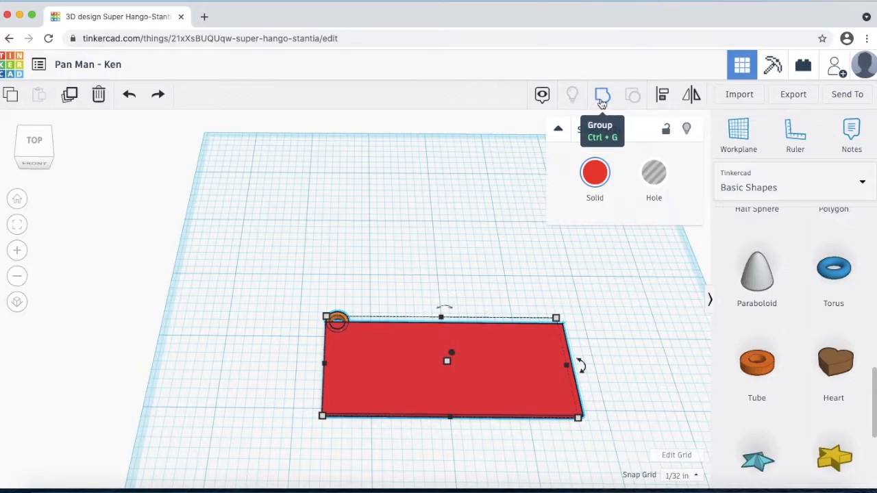
pyautogui.click(602, 101)
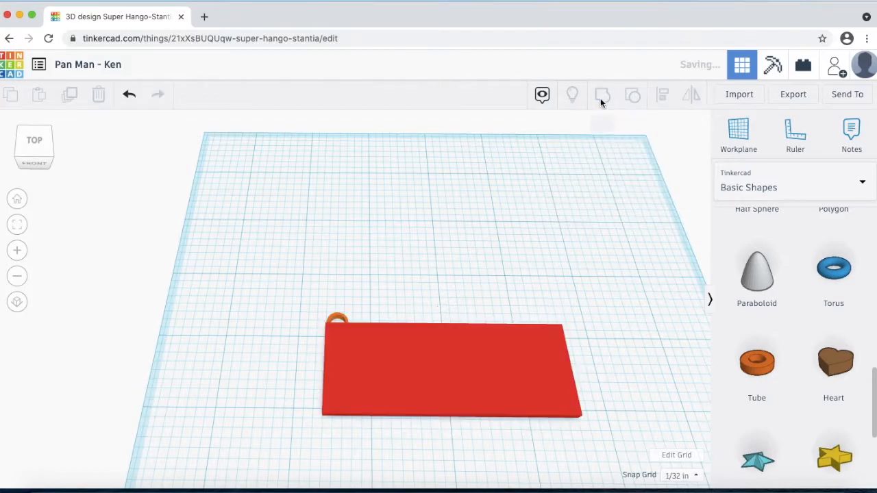
pyautogui.click(285, 358)
pyautogui.scroll(1, 348, 361)
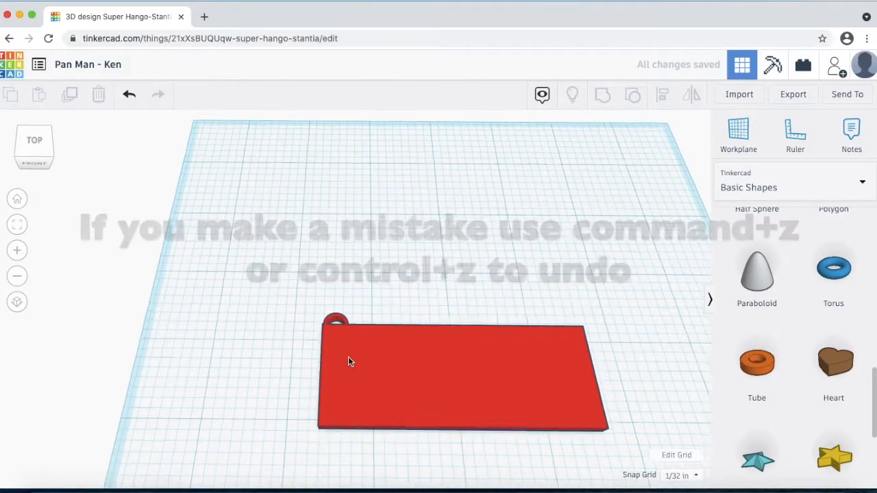
# Step: Place a solid orange cylinder on the workplane behind the right half of the red plate
pyautogui.scroll(2, 348, 362)
pyautogui.moveTo(349, 362); pyautogui.dragTo(427, 445, button='right')
pyautogui.scroll(-5, 325, 346)
pyautogui.scroll(6, 395, 367)
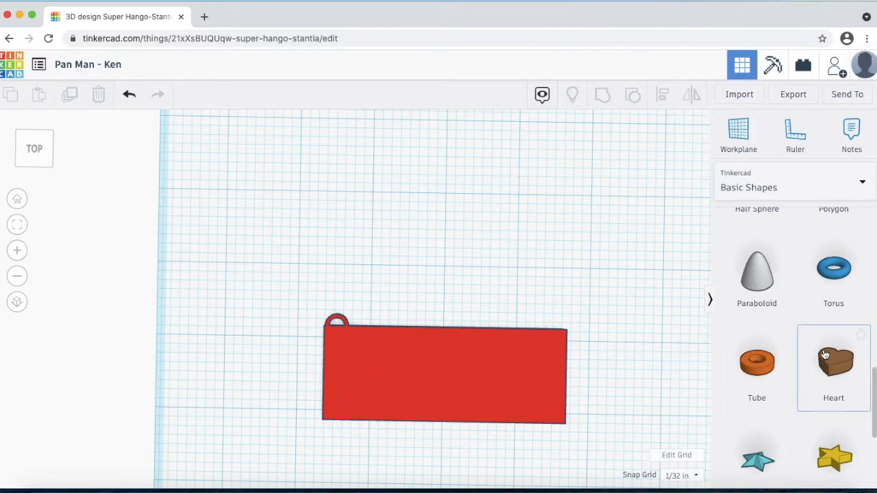
pyautogui.scroll(10, 825, 356)
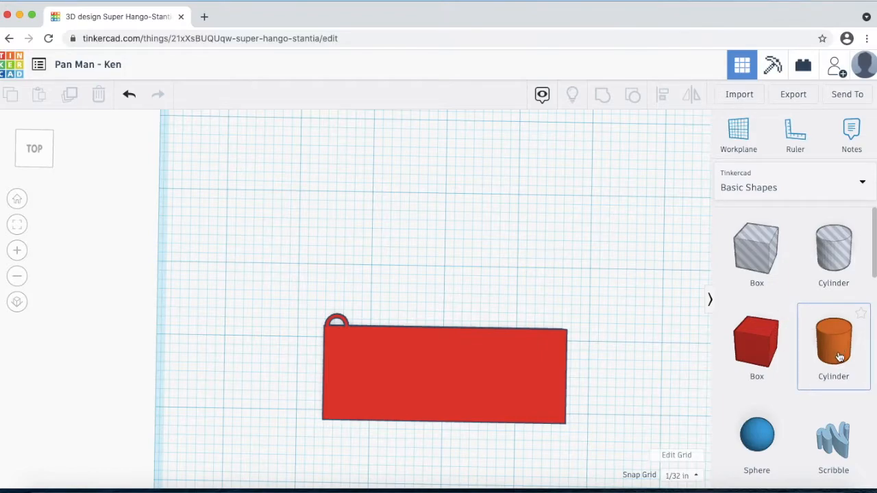
pyautogui.moveTo(840, 357); pyautogui.dragTo(521, 233)
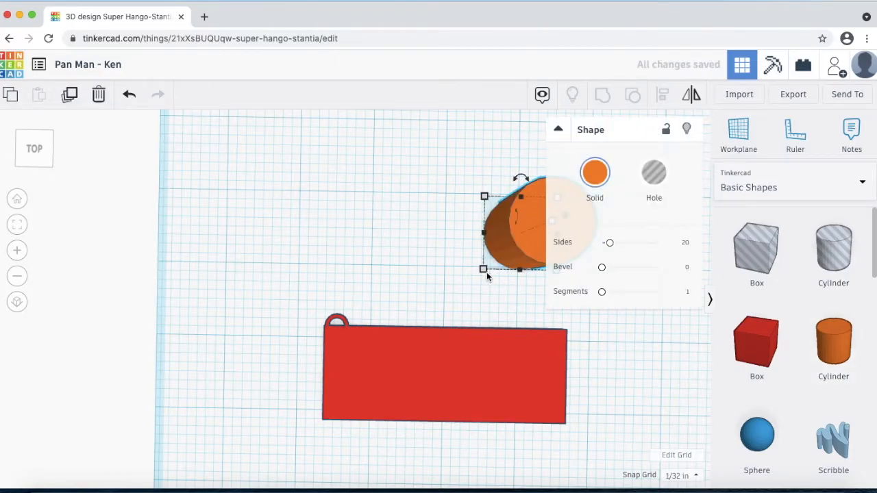
pyautogui.scroll(-3, 471, 277)
pyautogui.scroll(3, 414, 300)
pyautogui.moveTo(415, 300); pyautogui.dragTo(297, 269, button='middle')
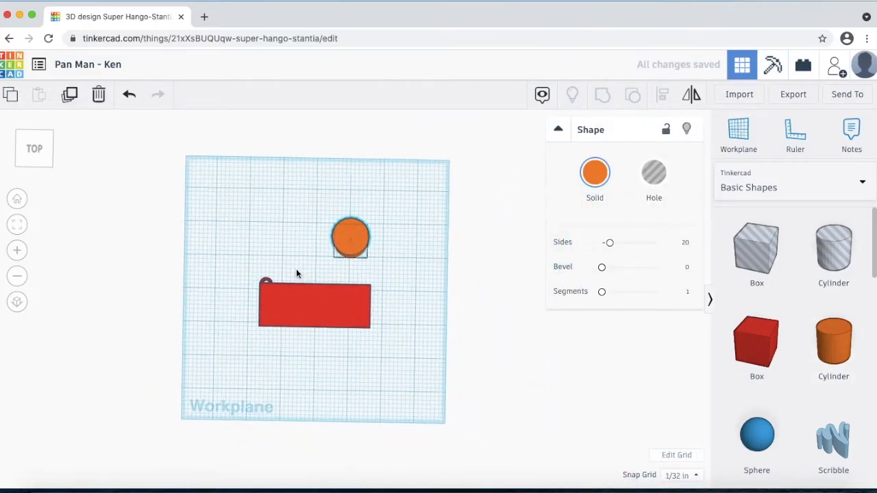
# Step: Set the orange cylinder's height to 0.25 in
pyautogui.scroll(5, 370, 250)
pyautogui.moveTo(384, 249); pyautogui.dragTo(369, 346, button='middle')
pyautogui.click(372, 320)
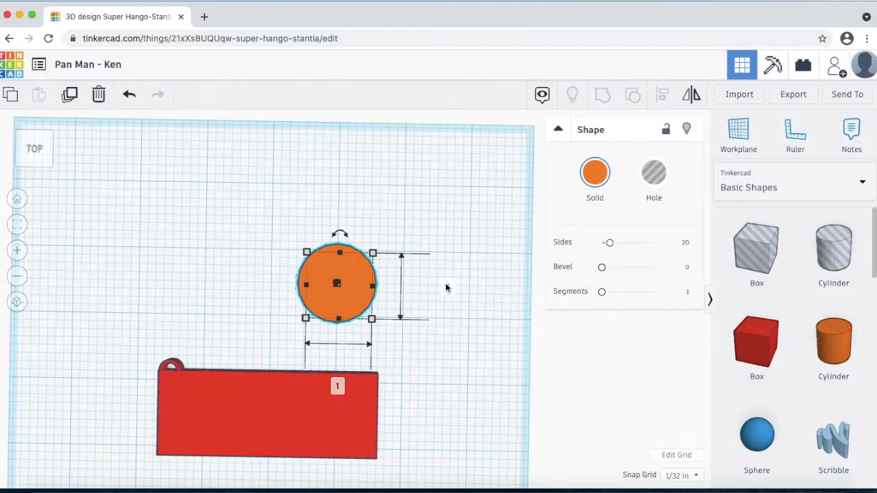
pyautogui.moveTo(423, 355); pyautogui.dragTo(432, 295, button='right')
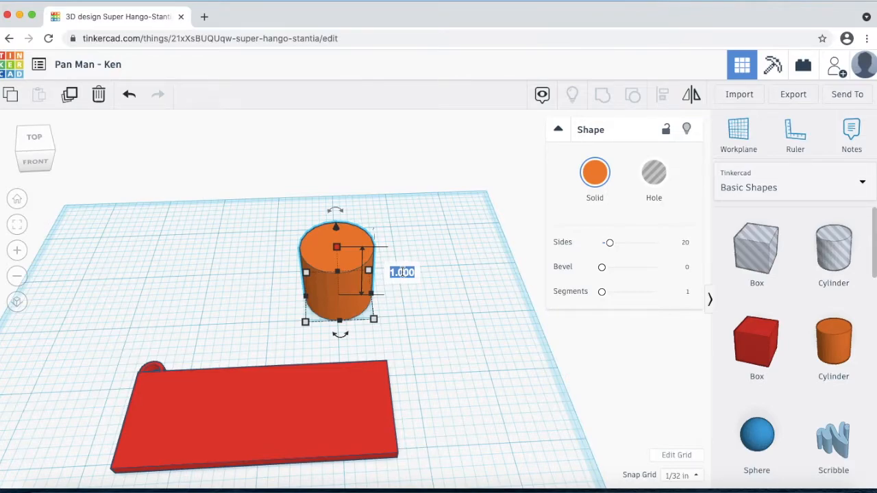
pyautogui.write('.25')
pyautogui.press('Return')
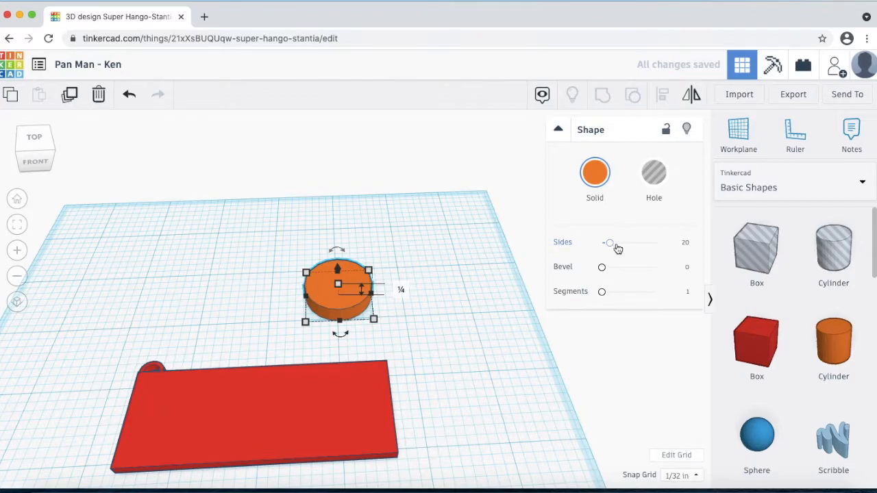
# Step: Set the orange cylinder's number of sides to 30 for a rounder outline
pyautogui.scroll(5, 329, 297)
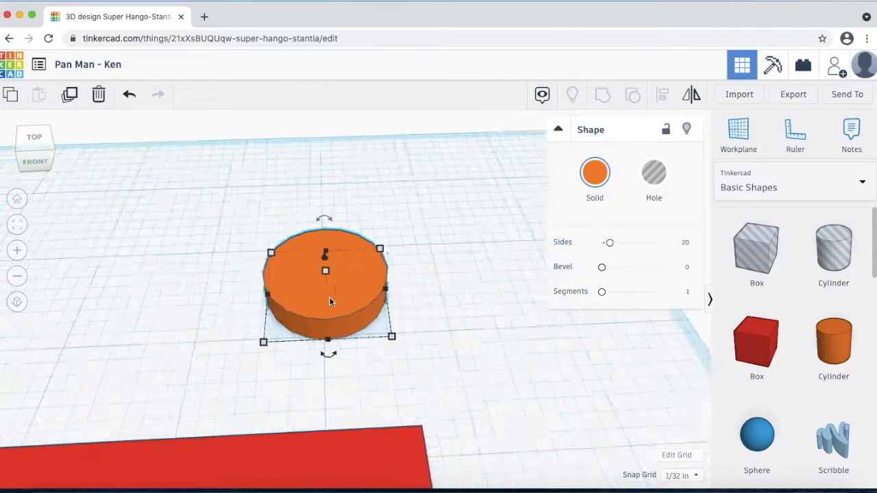
pyautogui.moveTo(308, 346); pyautogui.dragTo(334, 408, button='right')
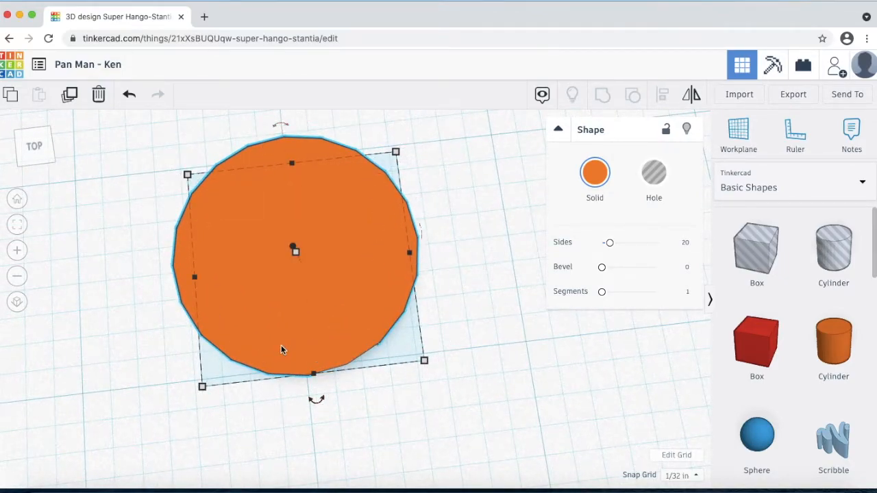
pyautogui.click(686, 242)
pyautogui.write('30')
pyautogui.press('Return')
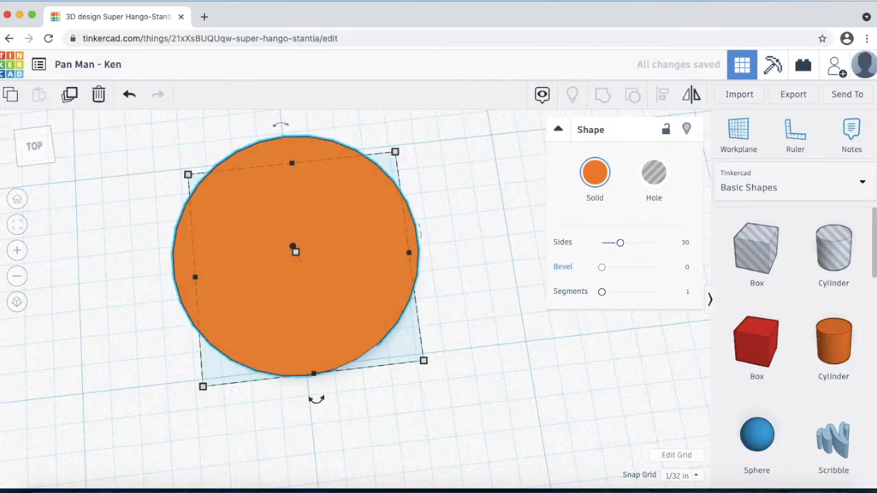
pyautogui.click(464, 312)
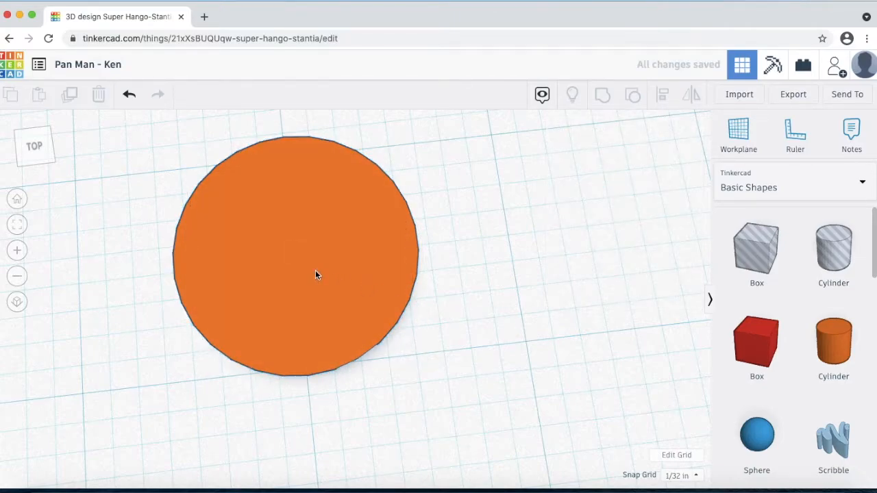
# Step: Place a solid green roof shape on the workplane to the right of the orange cylinder
pyautogui.moveTo(395, 274); pyautogui.dragTo(387, 231, button='right')
pyautogui.scroll(-10, 387, 232)
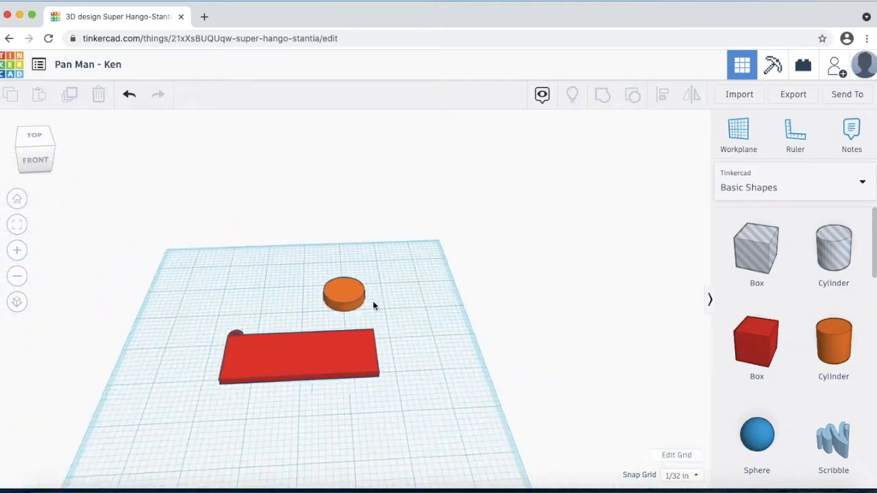
pyautogui.moveTo(374, 306); pyautogui.dragTo(373, 333, button='right')
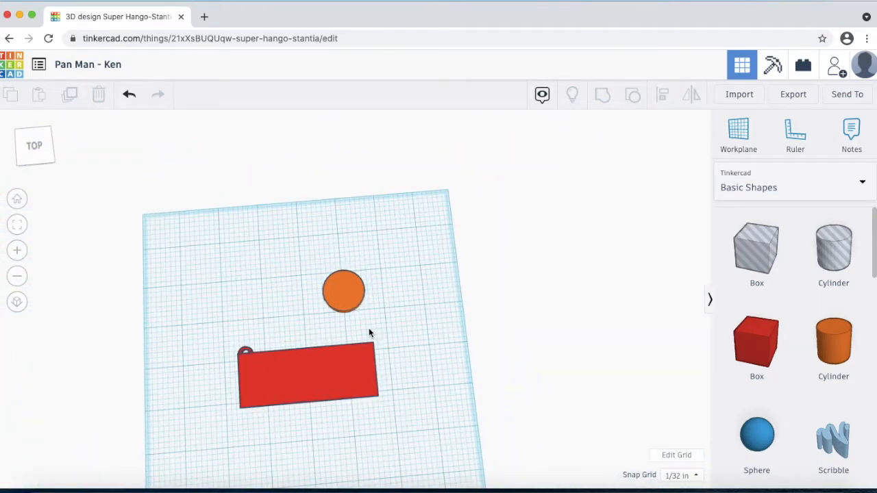
pyautogui.scroll(5, 369, 331)
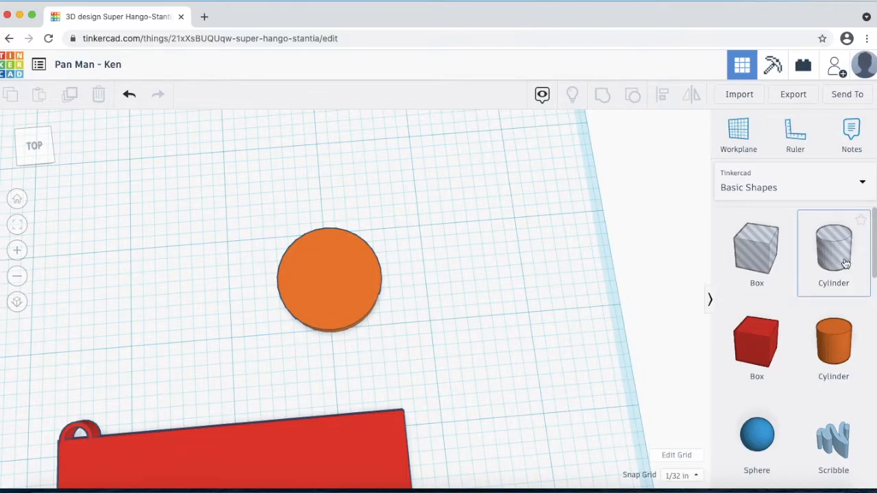
pyautogui.scroll(-3, 758, 350)
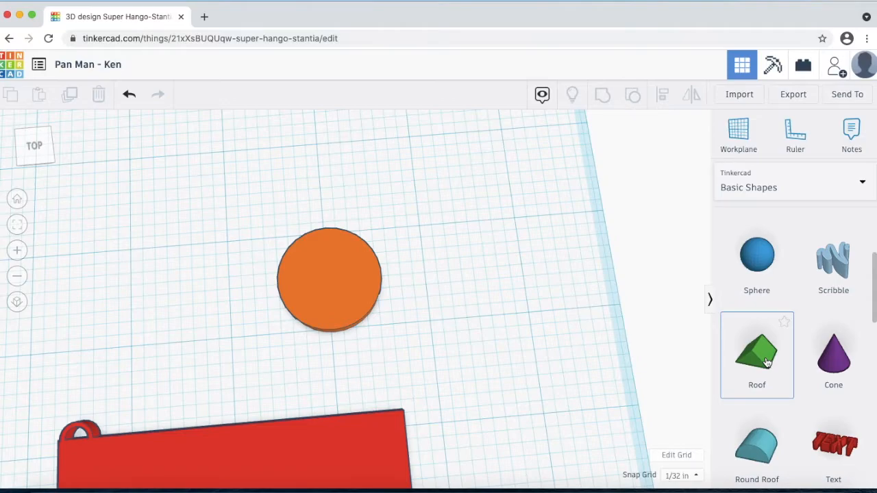
pyautogui.moveTo(767, 363); pyautogui.dragTo(480, 236)
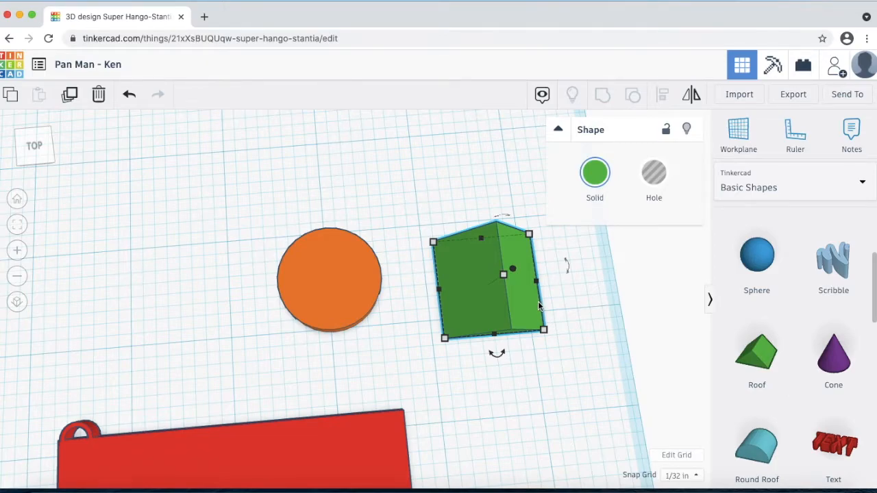
# Step: Rotate the green roof about its horizontal axis so it stands upright on a triangular end, with its ridge toward the front
pyautogui.moveTo(541, 301); pyautogui.dragTo(356, 264, button='right')
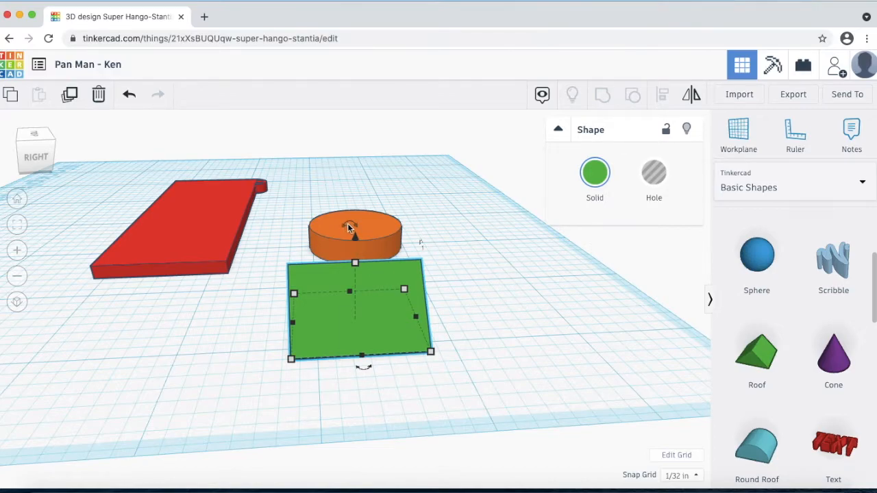
pyautogui.moveTo(355, 264)
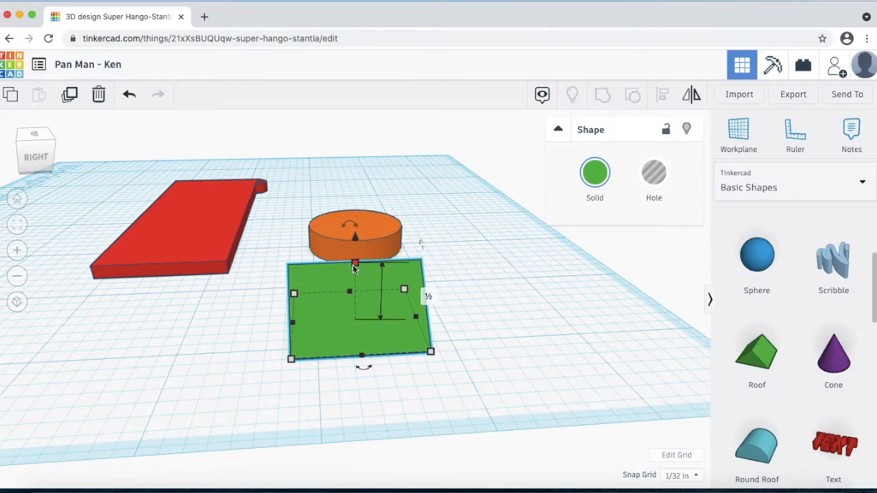
pyautogui.moveTo(354, 227)
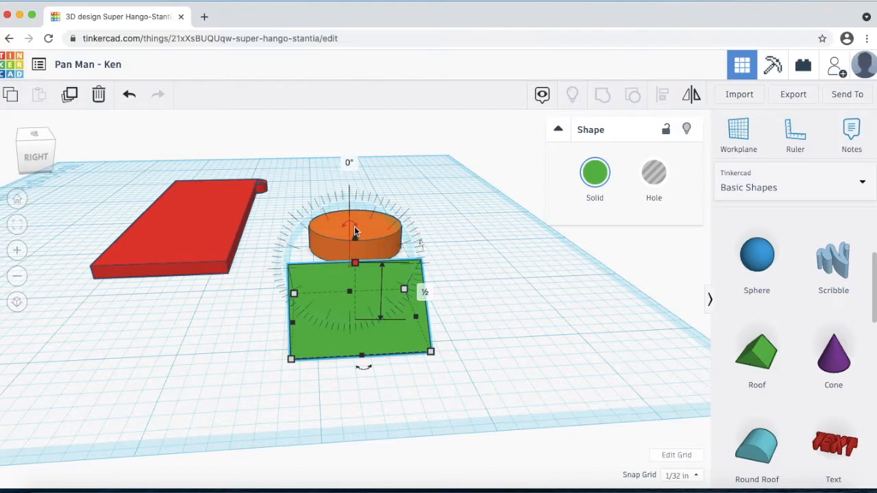
pyautogui.moveTo(355, 228); pyautogui.dragTo(404, 271)
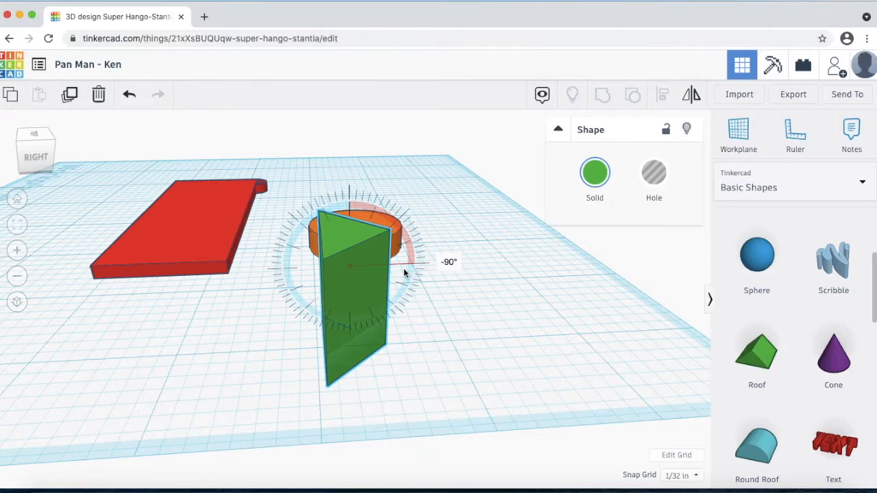
pyautogui.moveTo(374, 267); pyautogui.dragTo(349, 250)
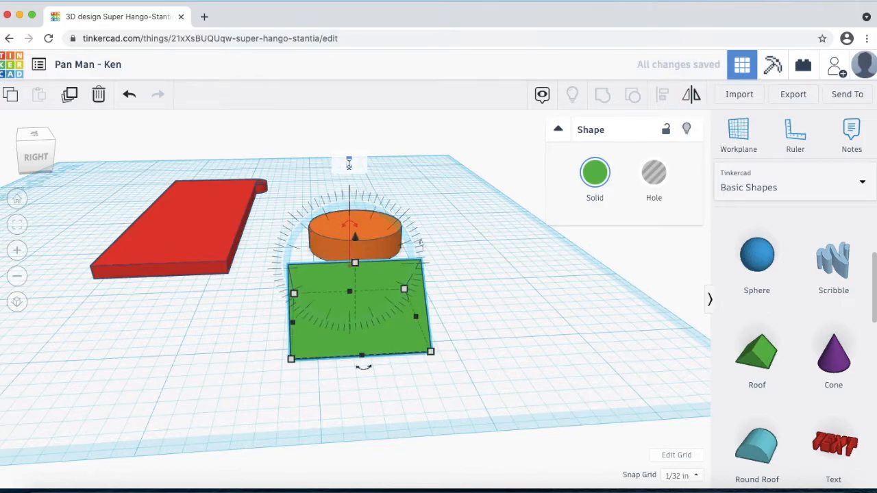
pyautogui.moveTo(349, 225); pyautogui.dragTo(351, 197)
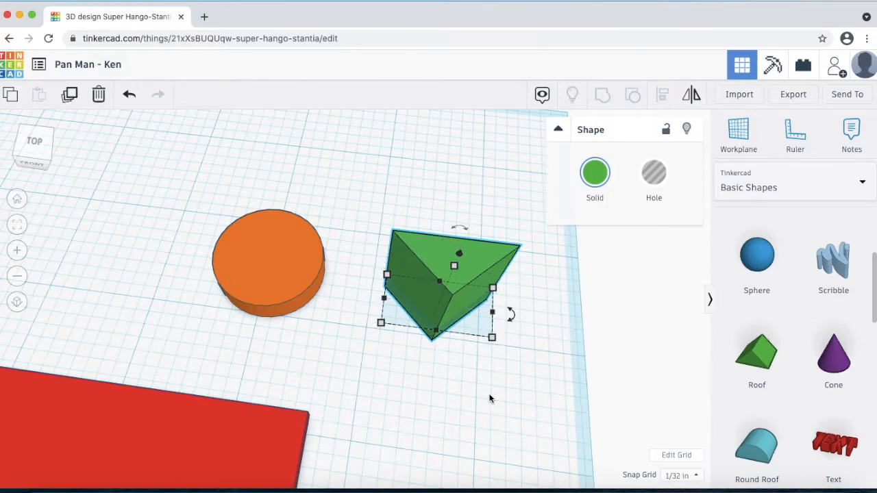
# Step: Rotate the upright green roof about its vertical axis so that its ridge edge points toward the orange cylinder
pyautogui.moveTo(489, 397); pyautogui.dragTo(481, 341, button='right')
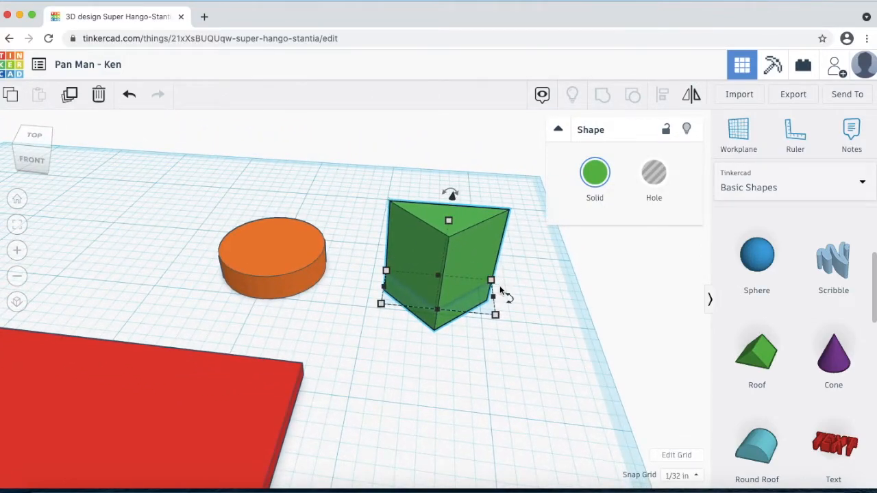
pyautogui.moveTo(510, 300); pyautogui.dragTo(449, 354)
pyautogui.moveTo(432, 357); pyautogui.dragTo(438, 359)
pyautogui.click(399, 340)
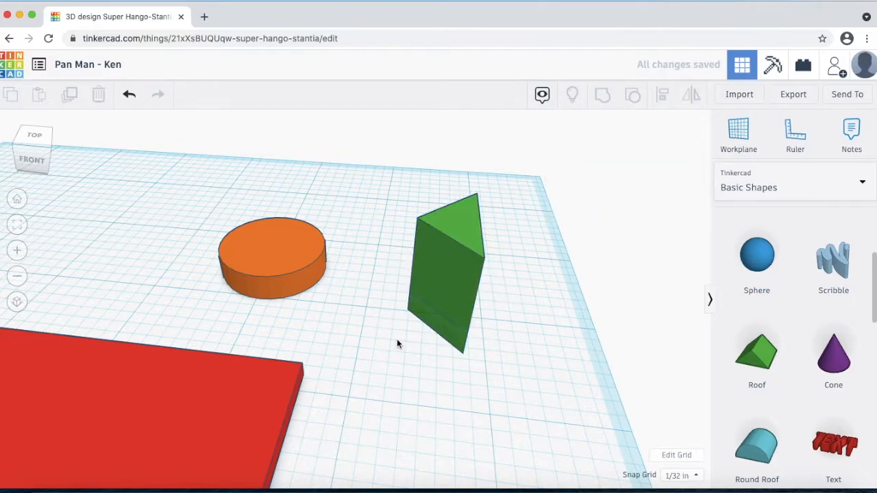
# Step: Move the green roof about 0.563 in closer to the orange cylinder, with its ridge edge roughly level with the cylinder's centre
pyautogui.press('f')
pyautogui.scroll(10, 385, 299)
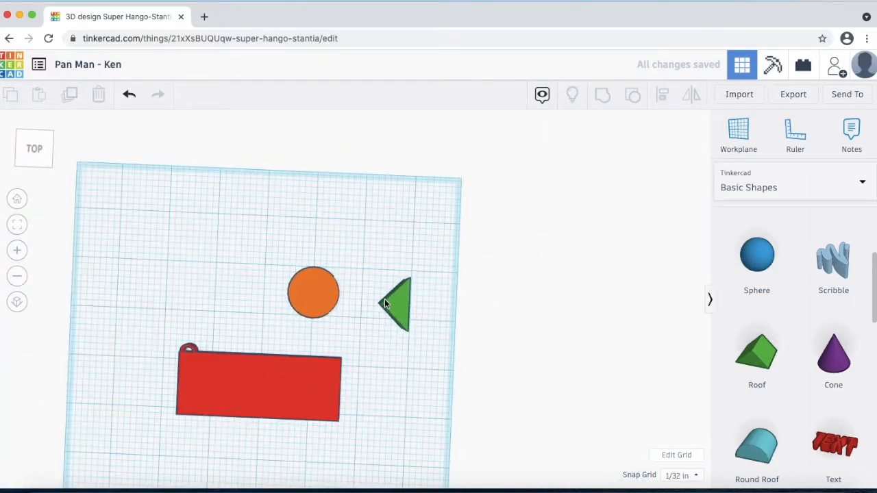
pyautogui.moveTo(540, 329); pyautogui.dragTo(422, 288)
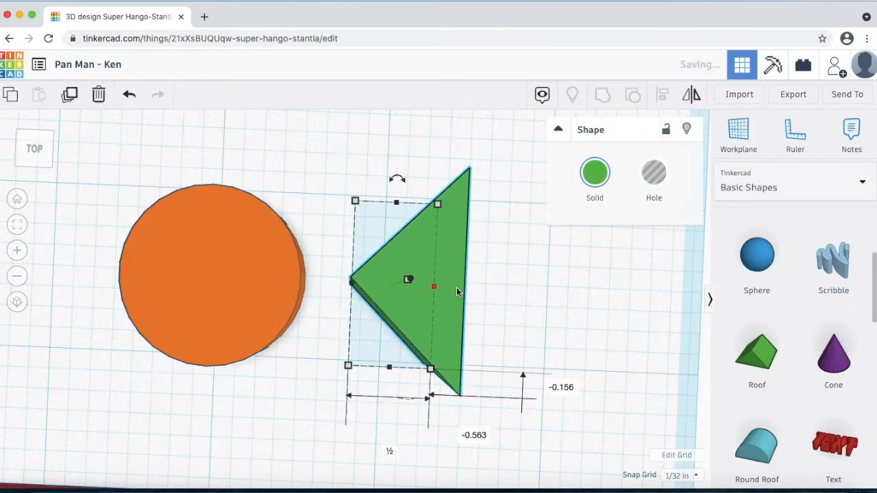
pyautogui.click(518, 279)
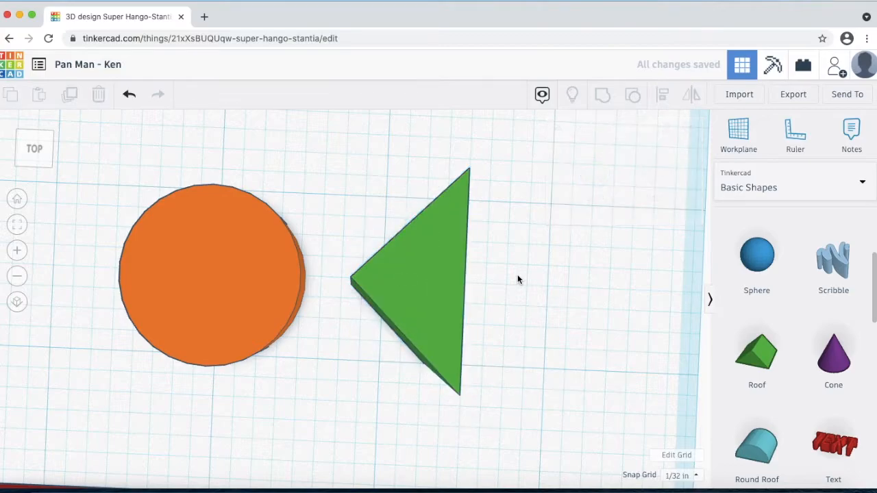
# Step: Turn the green roof into a hole
pyautogui.click(446, 276)
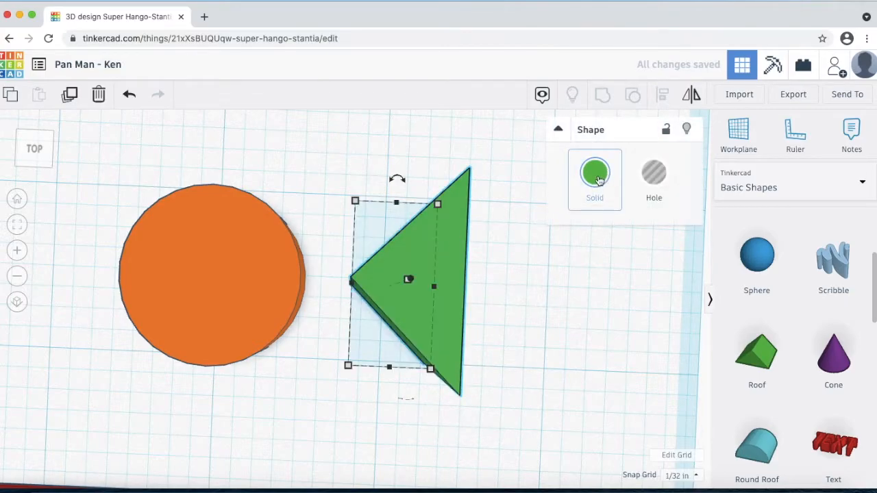
pyautogui.click(662, 177)
# Step: Try the roof-shaped hole over the right side of the orange cylinder and move it back out
pyautogui.moveTo(450, 271); pyautogui.dragTo(281, 270)
pyautogui.moveTo(363, 275); pyautogui.dragTo(323, 291, button='right')
pyautogui.moveTo(333, 290); pyautogui.dragTo(403, 288)
# Step: Set the roof-shaped hole's width to 0.75 in and its depth to 0.65 in
pyautogui.moveTo(403, 288); pyautogui.dragTo(422, 313, button='right')
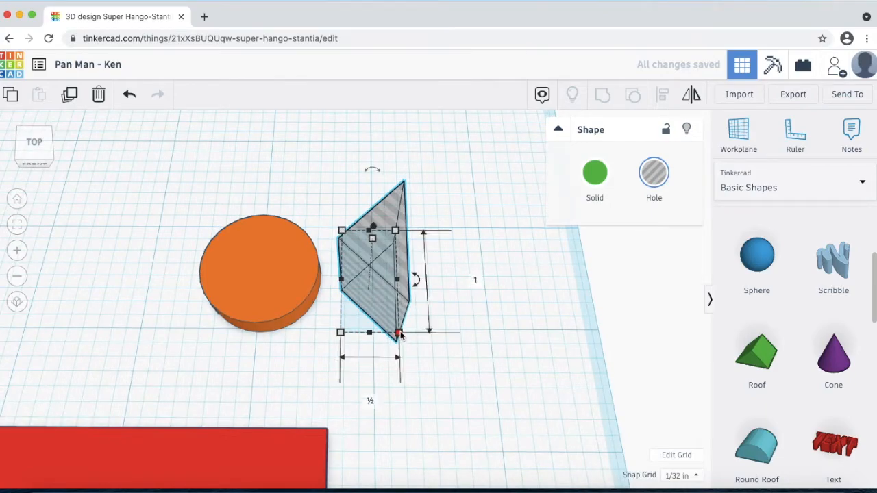
pyautogui.click(370, 400)
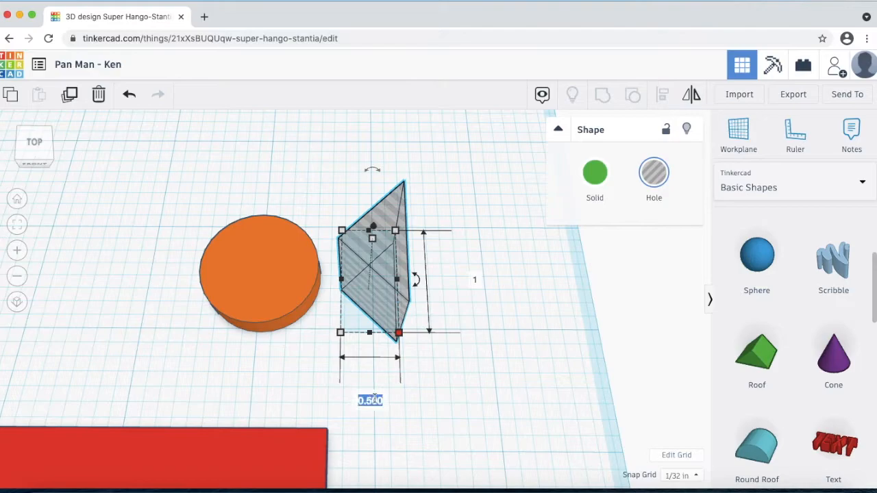
pyautogui.press('BackSpace')
pyautogui.write('.75')
pyautogui.press('Return')
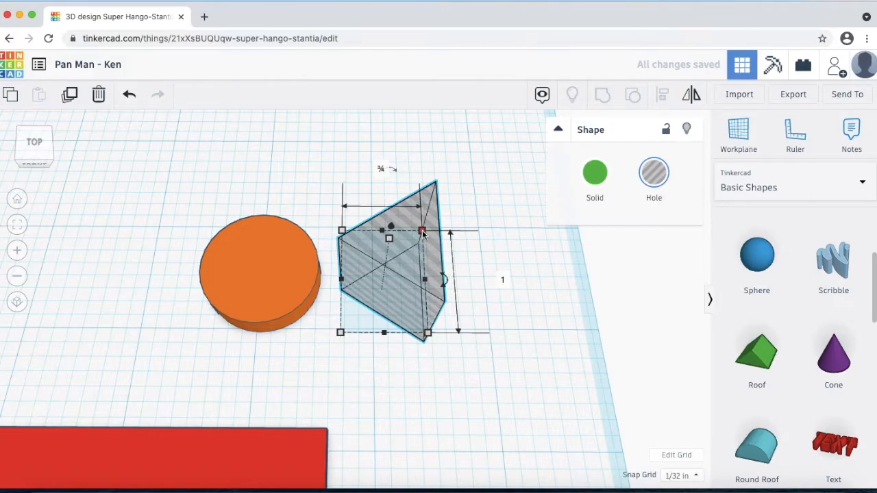
pyautogui.click(500, 279)
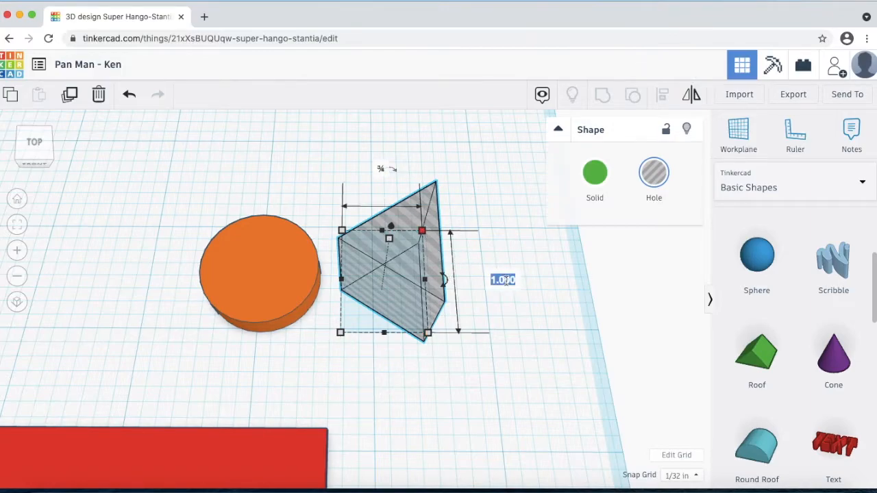
pyautogui.write('.65')
pyautogui.press('Return')
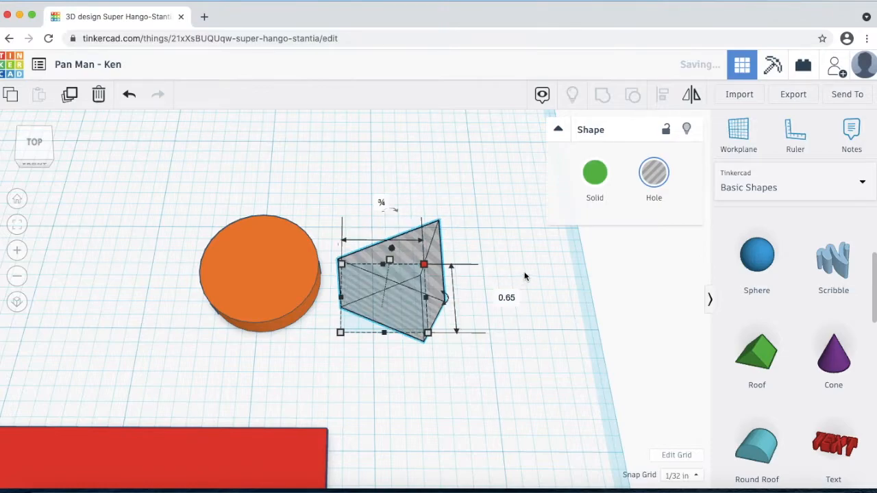
pyautogui.click(492, 251)
# Step: Move the roof-shaped hole into the orange cylinder so its tip sits near the centre and its wide end extends past the right edge
pyautogui.moveTo(421, 264); pyautogui.dragTo(327, 241)
pyautogui.moveTo(387, 246); pyautogui.dragTo(385, 291, button='right')
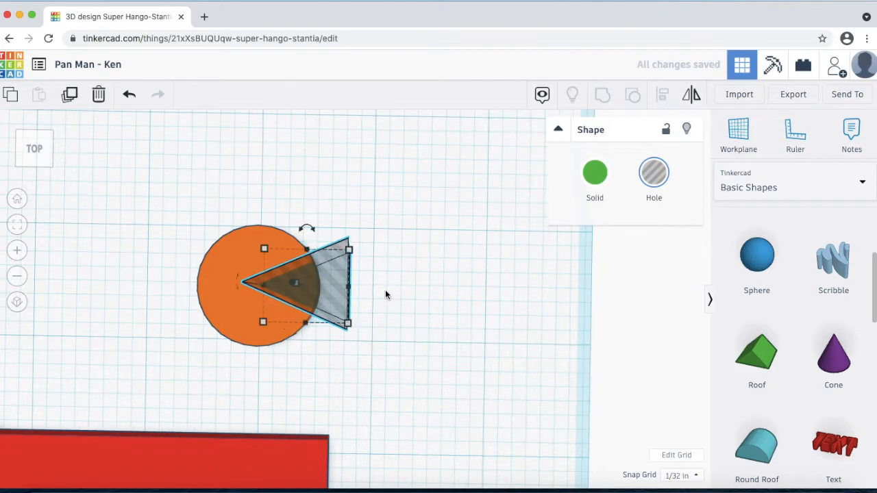
pyautogui.moveTo(386, 294); pyautogui.dragTo(570, 277, button='middle')
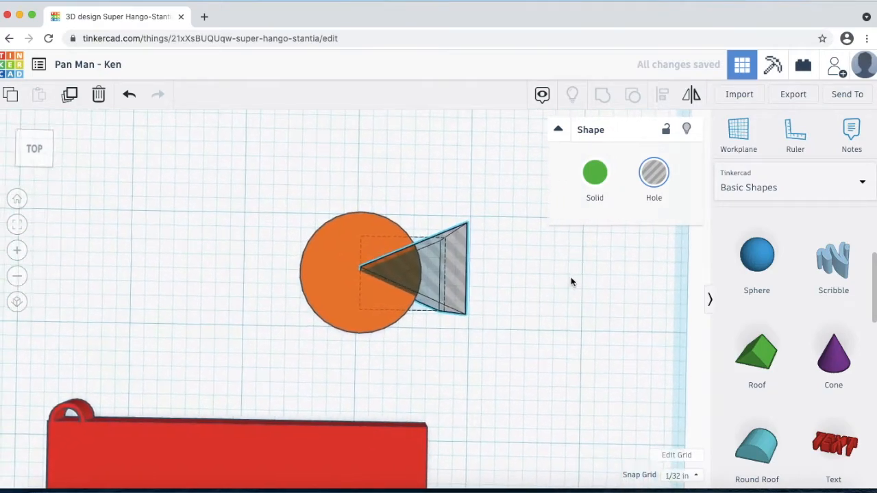
pyautogui.moveTo(451, 267)
pyautogui.mouseDown()
pyautogui.moveTo(443, 265)
pyautogui.moveTo(450, 273)
pyautogui.mouseUp()
pyautogui.click(516, 209)
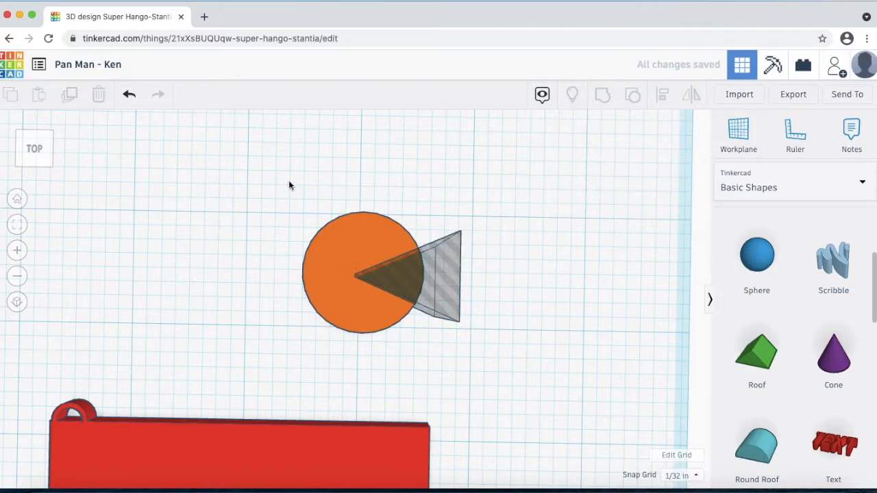
# Step: Select the orange cylinder and the roof-shaped hole and align their centres front to back
pyautogui.moveTo(261, 178); pyautogui.dragTo(496, 355)
pyautogui.moveTo(286, 183); pyautogui.dragTo(490, 354)
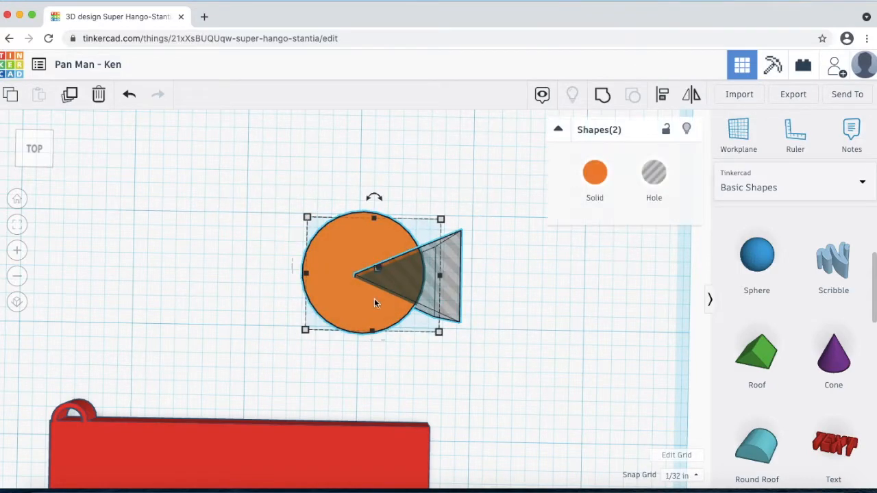
pyautogui.click(663, 96)
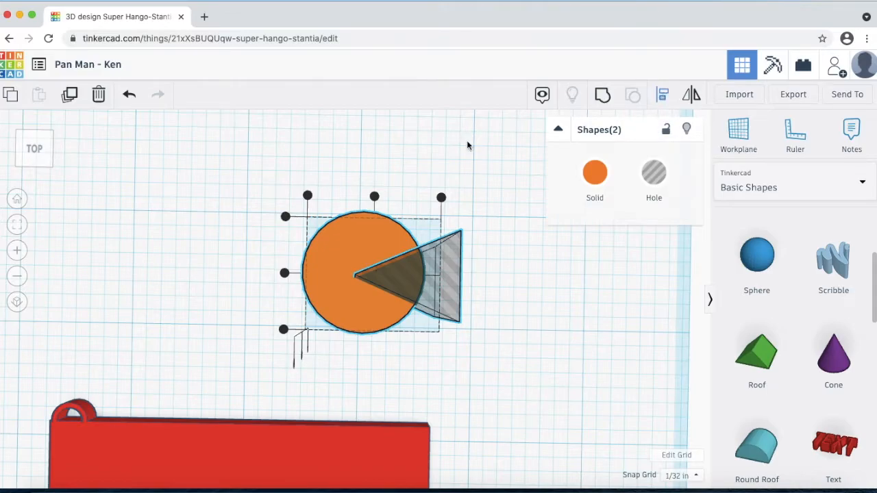
pyautogui.click(285, 274)
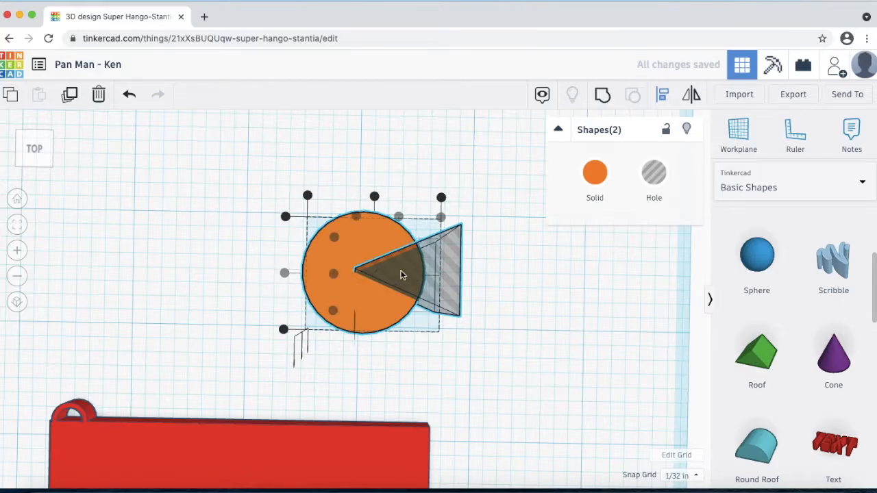
# Step: Nudge the roof-shaped hole slightly to the left so its tip sits just past the orange cylinder's centre
pyautogui.click(447, 275)
pyautogui.click(476, 268)
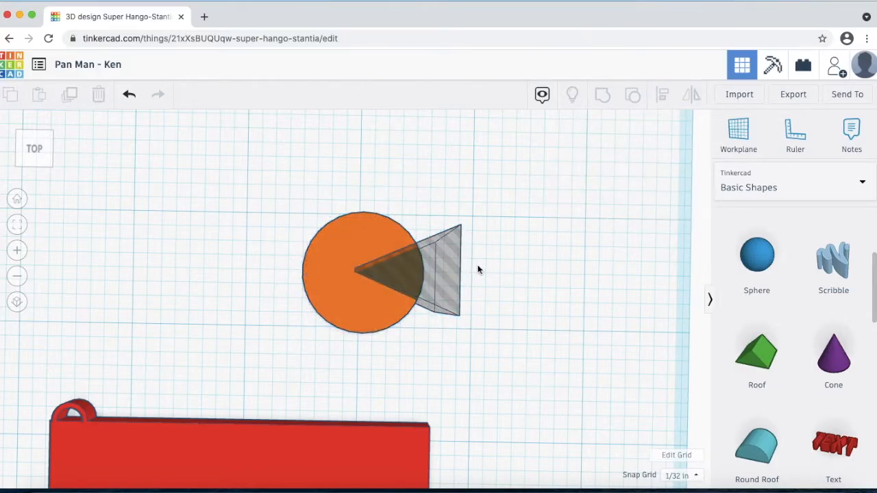
pyautogui.click(421, 268)
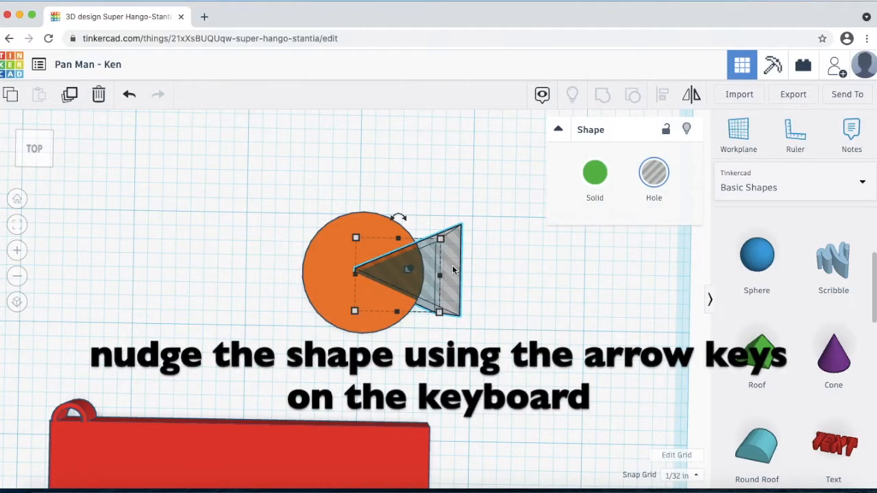
pyautogui.press('Left')
pyautogui.press('Left')
pyautogui.press('Left')
pyautogui.press('Left')
pyautogui.press('Right')
pyautogui.press('Right')
pyautogui.press('Right')
pyautogui.press('Right')
pyautogui.press('Right')
pyautogui.press('Right')
pyautogui.press('Right')
pyautogui.press('Left')
pyautogui.press('Left')
pyautogui.press('Left')
pyautogui.press('Left')
pyautogui.press('Left')
pyautogui.press('Left')
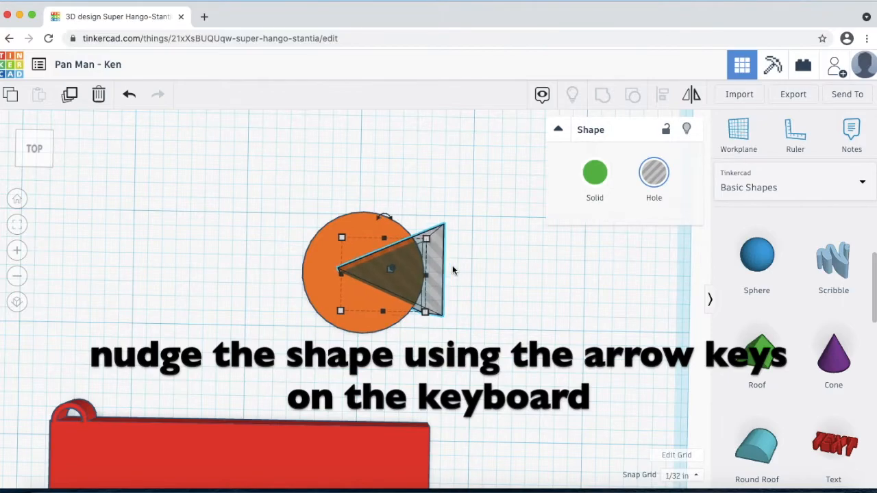
pyautogui.press('Right')
pyautogui.press('Right')
pyautogui.press('Right')
pyautogui.press('Left')
pyautogui.press('Left')
pyautogui.press('Left')
pyautogui.press('Left')
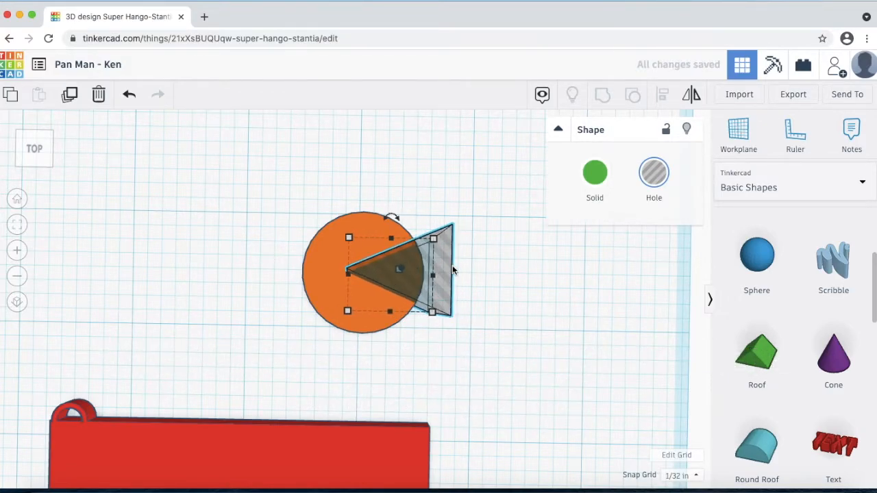
pyautogui.press('Right')
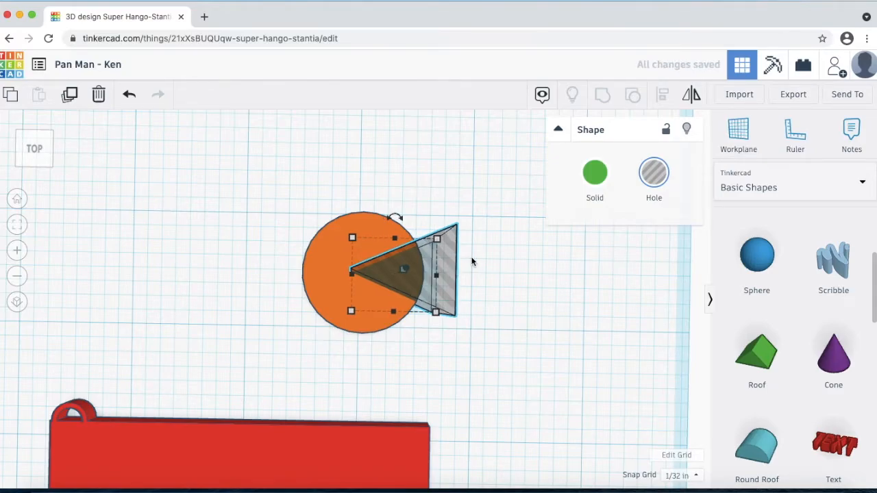
# Step: Select the orange cylinder and the roof-shaped hole and group them to cut out the mouth
pyautogui.click(471, 263)
pyautogui.moveTo(476, 292)
pyautogui.mouseDown(button='middle')
pyautogui.moveTo(484, 375)
pyautogui.moveTo(482, 292)
pyautogui.mouseUp(button='middle')
pyautogui.moveTo(482, 292); pyautogui.dragTo(507, 384, button='right')
pyautogui.moveTo(414, 338); pyautogui.dragTo(326, 346, button='middle')
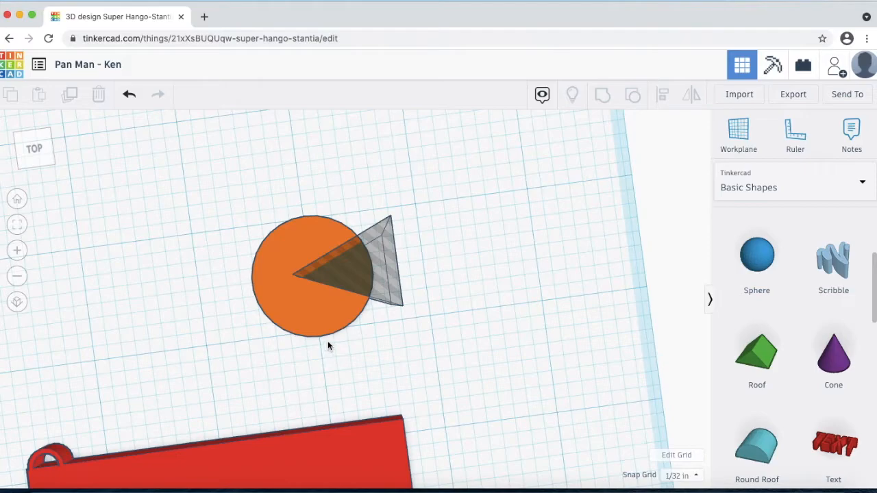
pyautogui.moveTo(394, 338); pyautogui.dragTo(449, 326, button='middle')
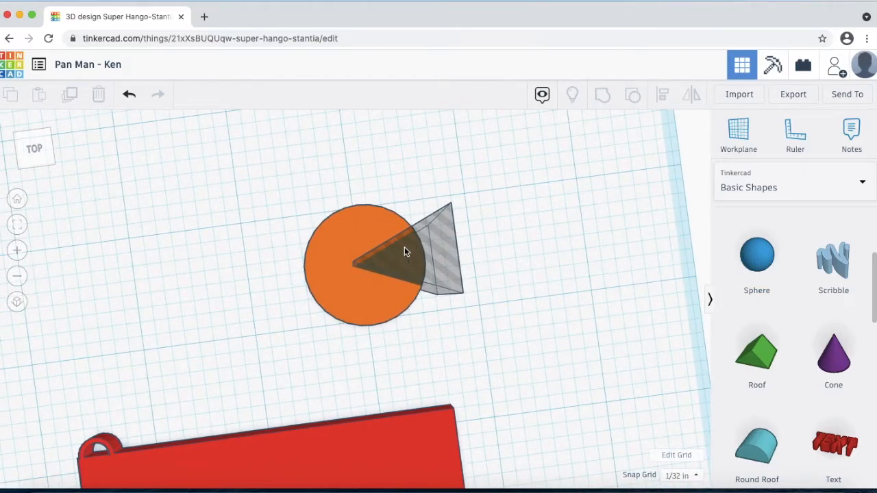
pyautogui.moveTo(272, 180); pyautogui.dragTo(497, 342)
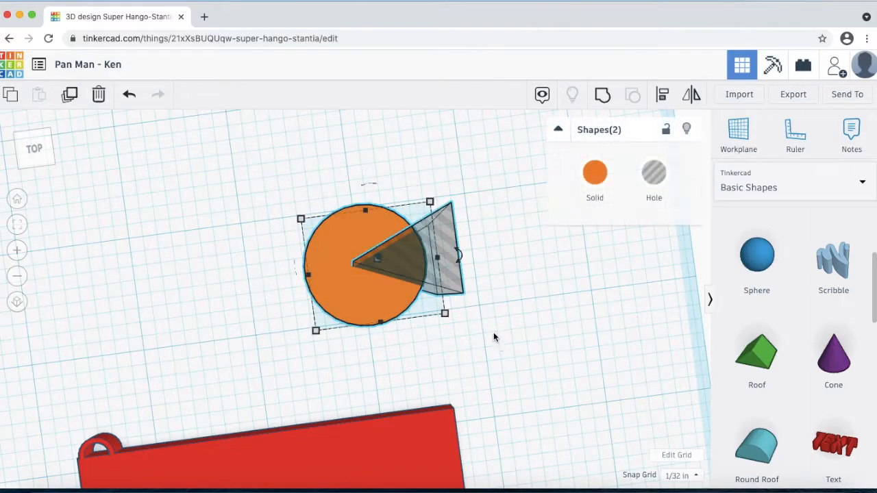
pyautogui.click(606, 98)
pyautogui.click(506, 198)
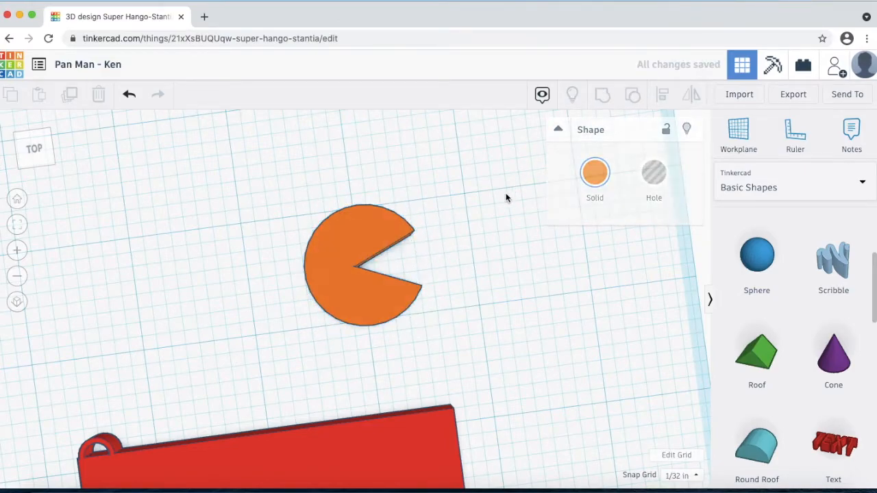
# Step: Place a cylinder hole beside the mouth of the orange Pac-Man and undo the last change to it
pyautogui.moveTo(474, 270)
pyautogui.mouseDown(button='right')
pyautogui.moveTo(466, 198)
pyautogui.moveTo(452, 213)
pyautogui.moveTo(220, 242)
pyautogui.moveTo(226, 192)
pyautogui.moveTo(243, 167)
pyautogui.moveTo(435, 284)
pyautogui.moveTo(478, 284)
pyautogui.mouseUp(button='right')
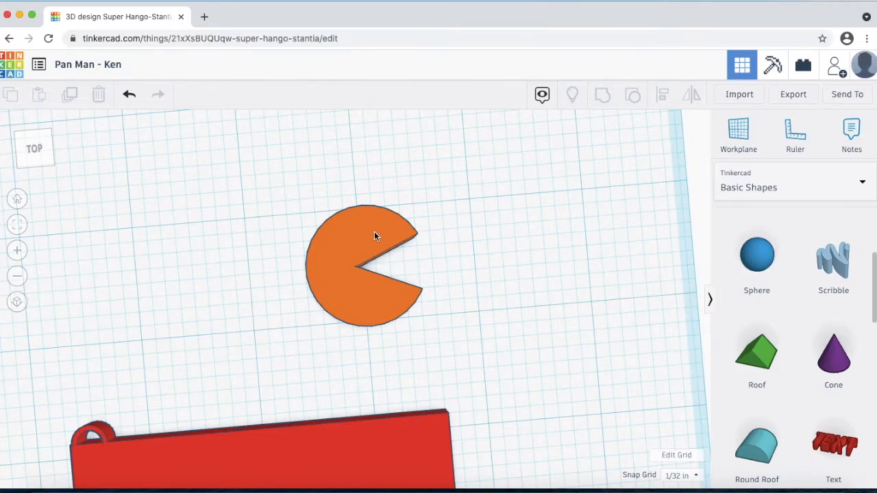
pyautogui.scroll(3, 848, 309)
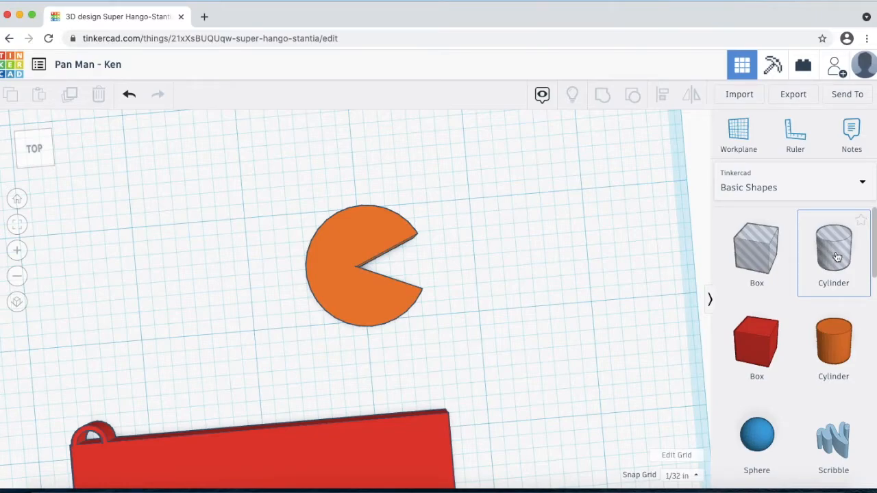
pyautogui.moveTo(837, 257); pyautogui.dragTo(470, 240)
pyautogui.moveTo(491, 322); pyautogui.dragTo(358, 317, button='middle')
pyautogui.scroll(4, 358, 318)
pyautogui.scroll(-4, 433, 305)
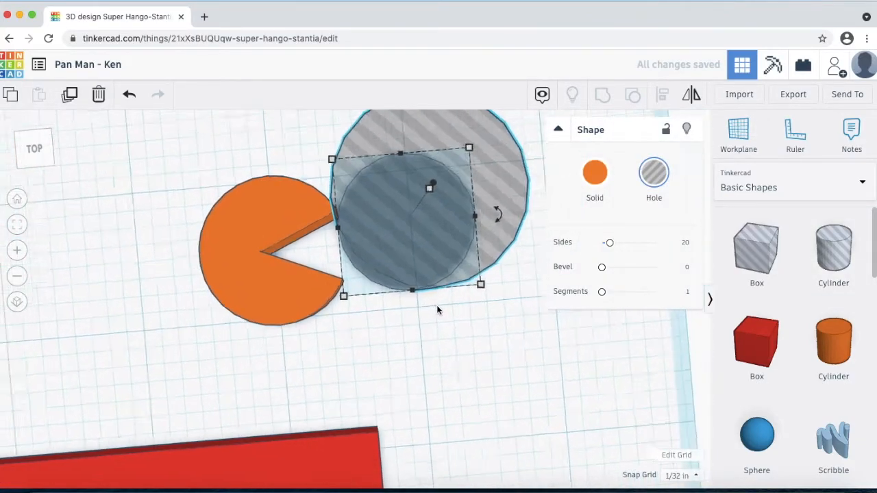
pyautogui.moveTo(454, 290)
pyautogui.hotkey('ctrl', 'z')
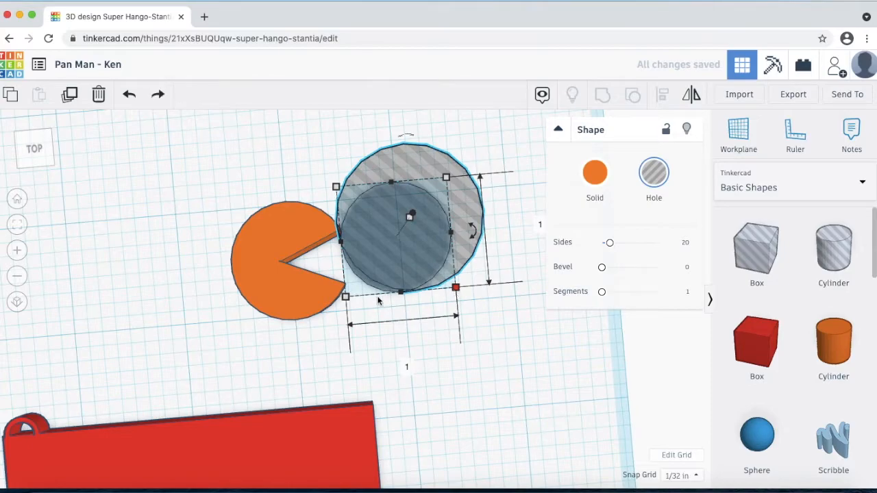
# Step: Set the cylinder hole's width and depth to 0.125 in each
pyautogui.click(407, 368)
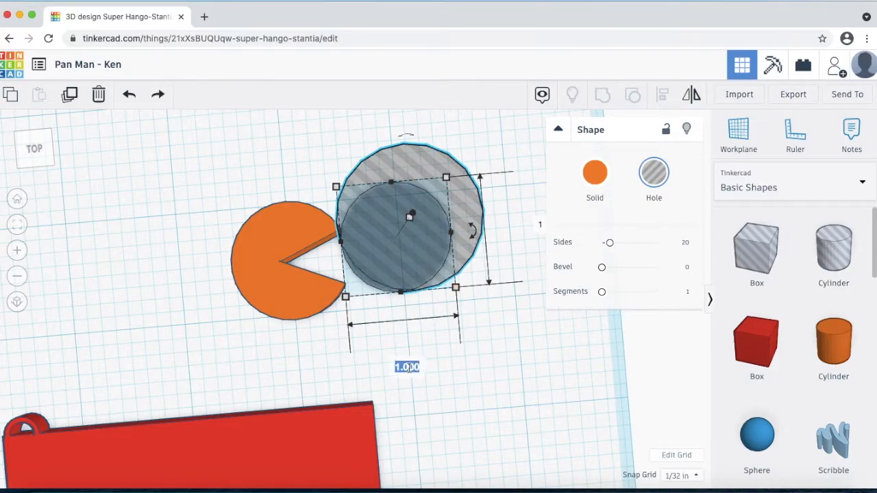
pyautogui.write('.125')
pyautogui.press('Return')
pyautogui.click(444, 234)
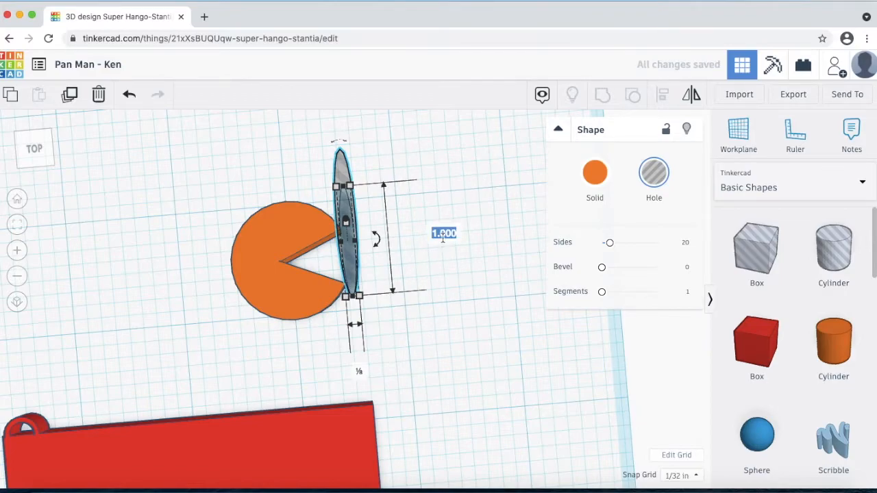
pyautogui.write('.125')
pyautogui.press('Return')
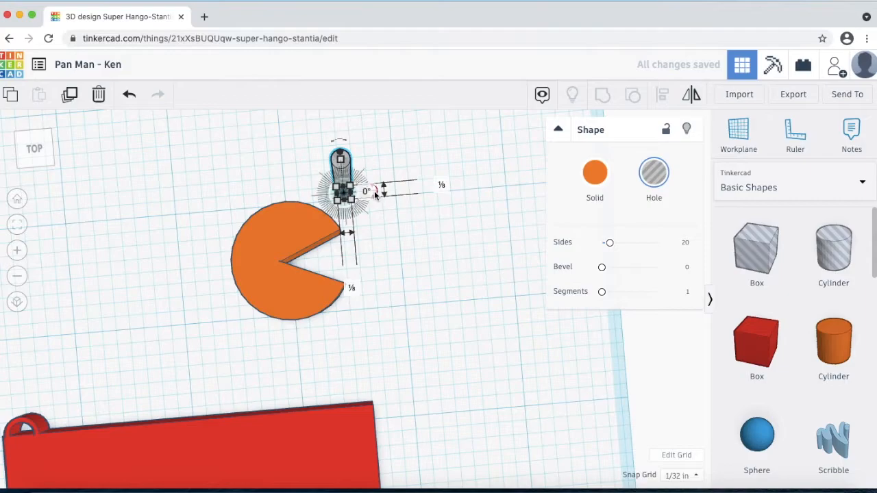
# Step: Move the small cylinder hole onto the orange Pac-Man above the mouth, at the eye position
pyautogui.moveTo(349, 177); pyautogui.dragTo(295, 218)
pyautogui.scroll(-3, 332, 268)
pyautogui.moveTo(378, 277); pyautogui.dragTo(417, 332, button='right')
pyautogui.scroll(3, 380, 311)
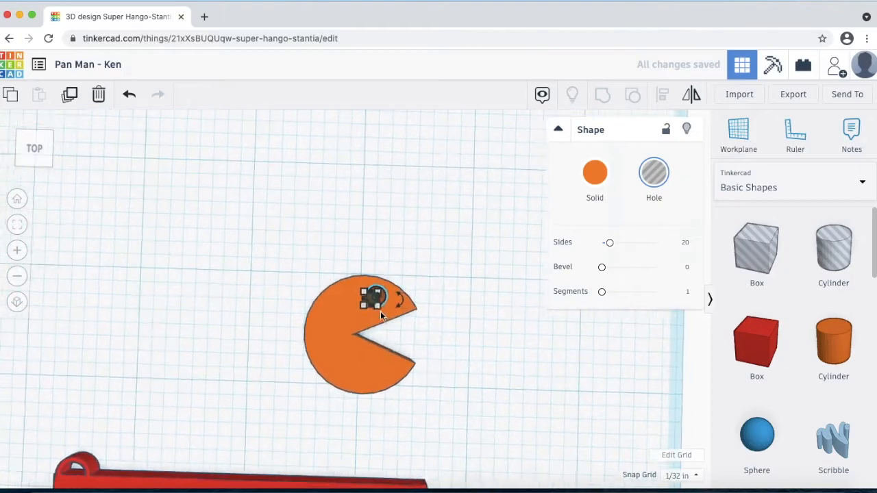
pyautogui.scroll(-2, 393, 319)
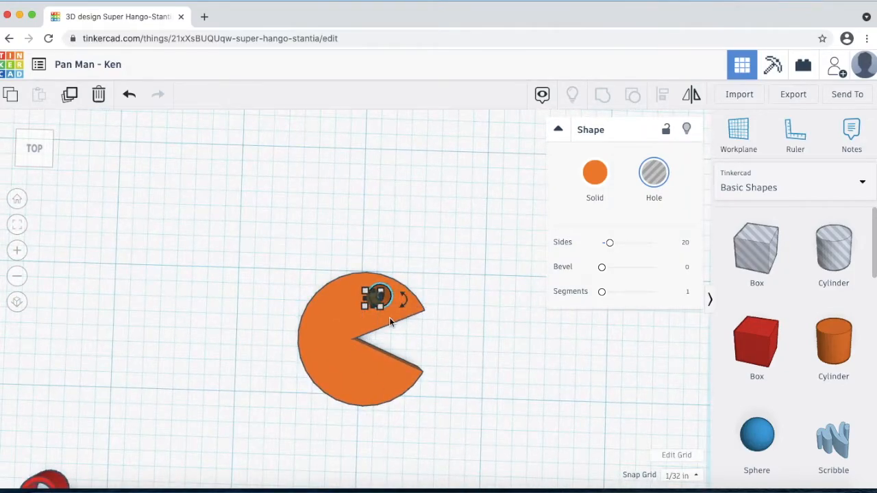
pyautogui.scroll(2, 392, 318)
pyautogui.moveTo(395, 310)
pyautogui.mouseDown()
pyautogui.moveTo(381, 313)
pyautogui.moveTo(387, 299)
pyautogui.mouseUp()
pyautogui.moveTo(393, 334); pyautogui.dragTo(339, 345, button='middle')
pyautogui.scroll(-4, 339, 344)
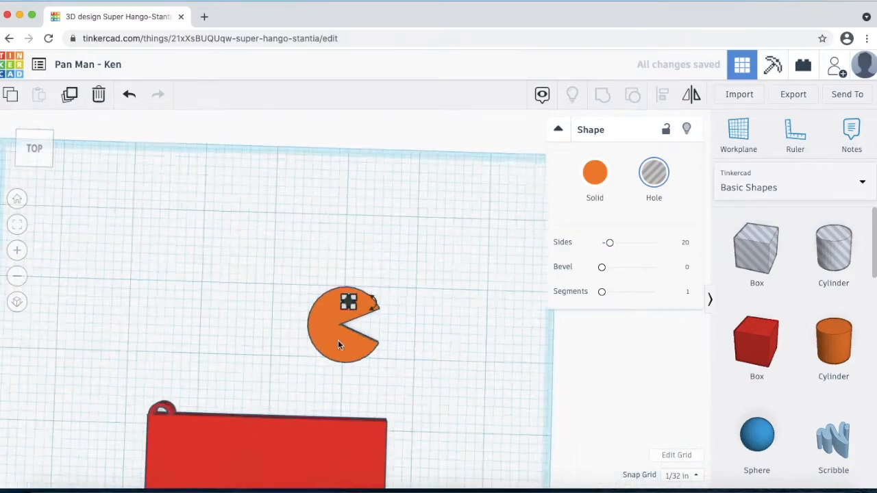
pyautogui.scroll(10, 376, 337)
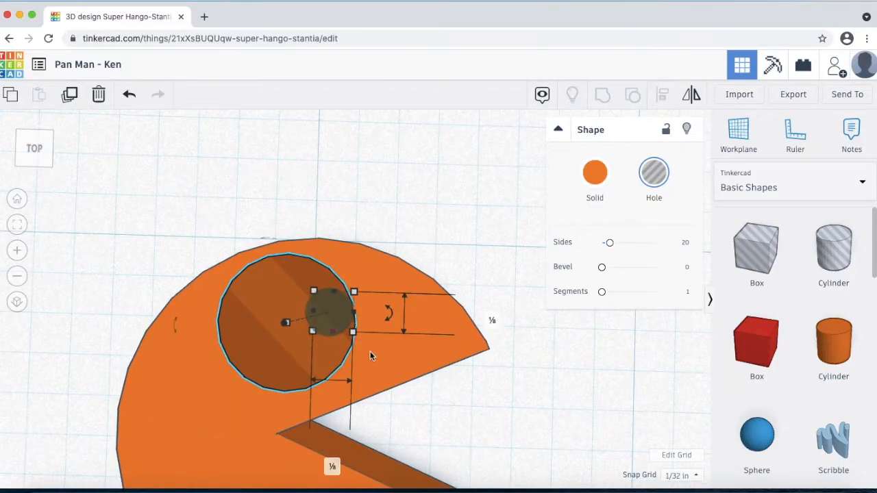
# Step: Select the Pac-Man body and the small cylinder hole and group them to cut the eye
pyautogui.scroll(-5, 372, 356)
pyautogui.scroll(-3, 390, 368)
pyautogui.moveTo(391, 336); pyautogui.dragTo(398, 325, button='right')
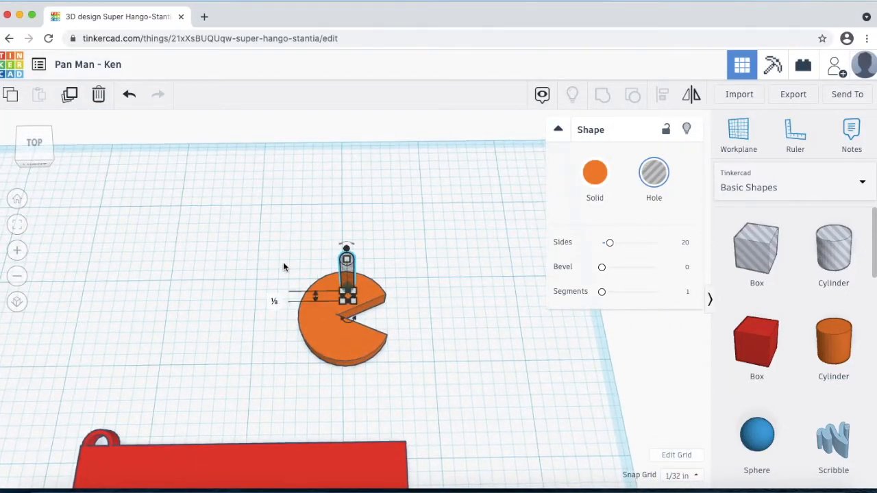
pyautogui.moveTo(291, 284); pyautogui.dragTo(411, 388)
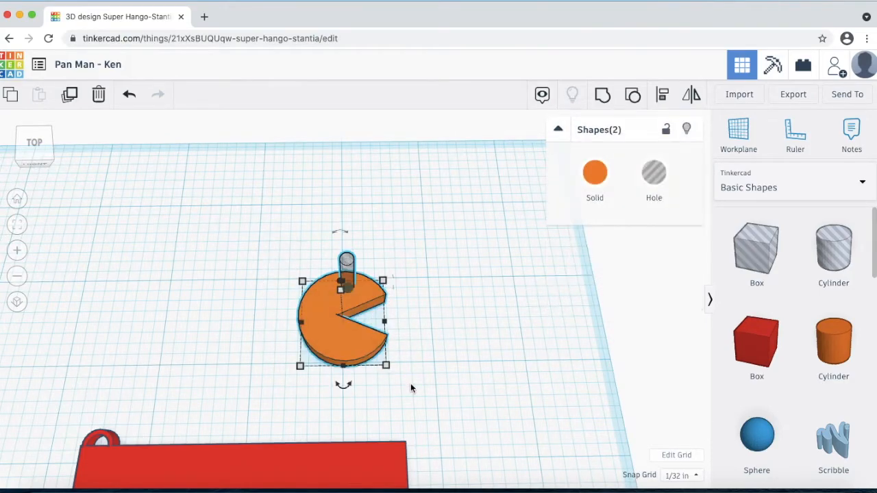
pyautogui.click(603, 96)
pyautogui.scroll(3, 456, 268)
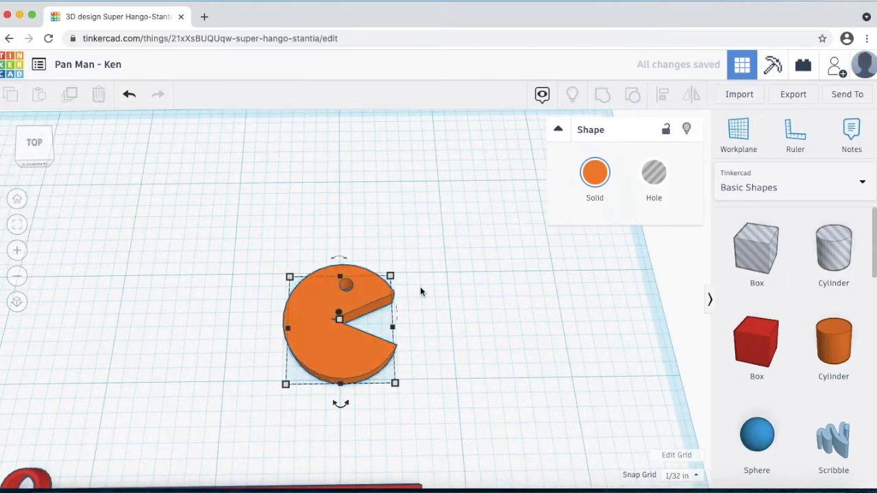
pyautogui.click(420, 286)
# Step: Add a text shape to the workplane to the left of the Pac-Man, above the red plate
pyautogui.scroll(2, 354, 357)
pyautogui.moveTo(354, 354)
pyautogui.mouseDown(button='right')
pyautogui.moveTo(300, 313)
pyautogui.moveTo(259, 139)
pyautogui.moveTo(341, 332)
pyautogui.moveTo(363, 340)
pyautogui.mouseUp(button='right')
pyautogui.scroll(-3, 446, 308)
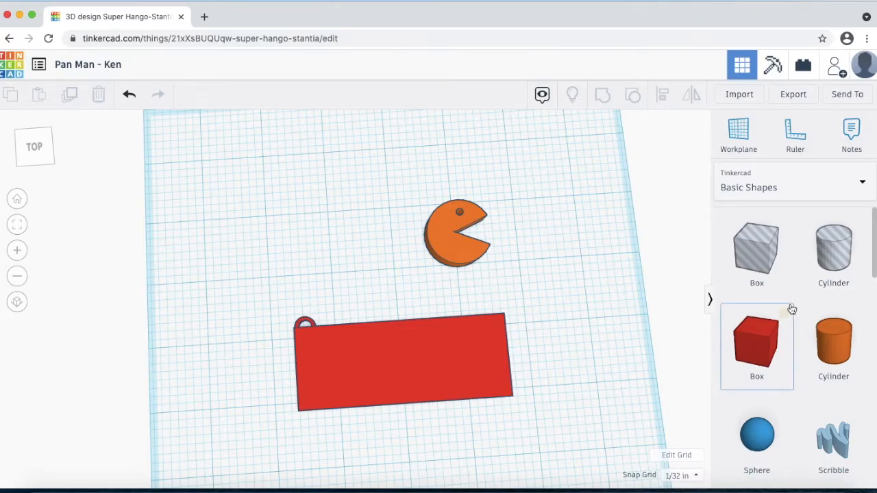
pyautogui.scroll(-5, 790, 308)
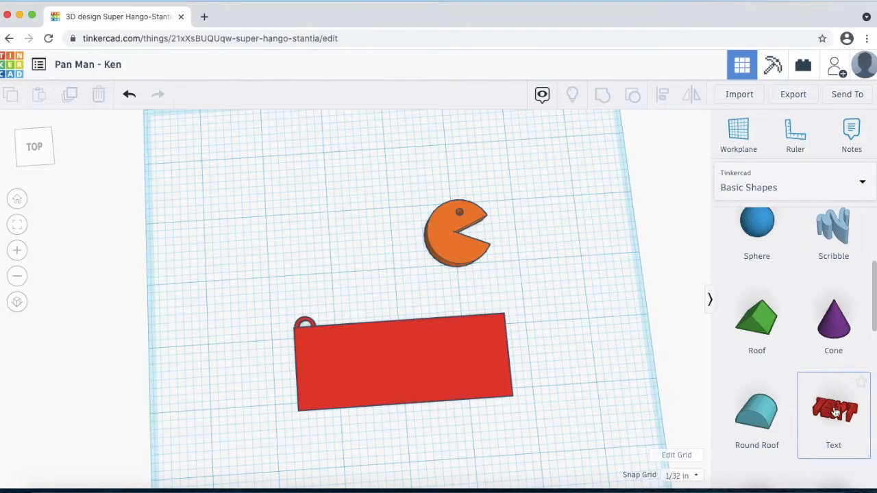
pyautogui.moveTo(848, 415); pyautogui.dragTo(307, 268)
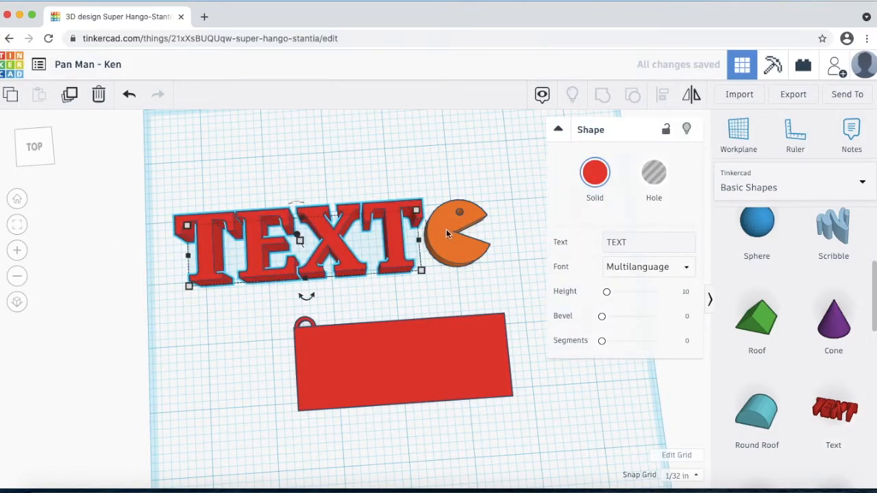
# Step: Try the Sans, Sans Mono and Serif fonts on the text shape and set it to Sans
pyautogui.click(690, 270)
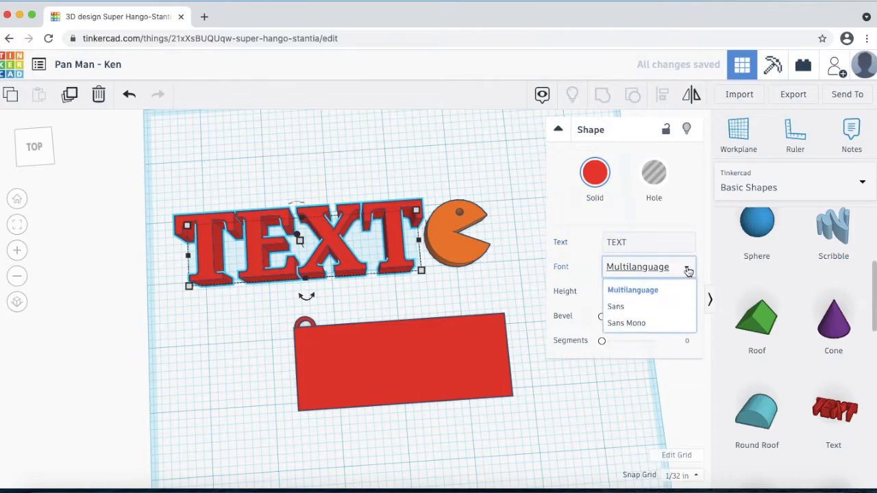
pyautogui.click(638, 309)
pyautogui.click(671, 274)
pyautogui.click(645, 323)
pyautogui.click(680, 274)
pyautogui.click(625, 340)
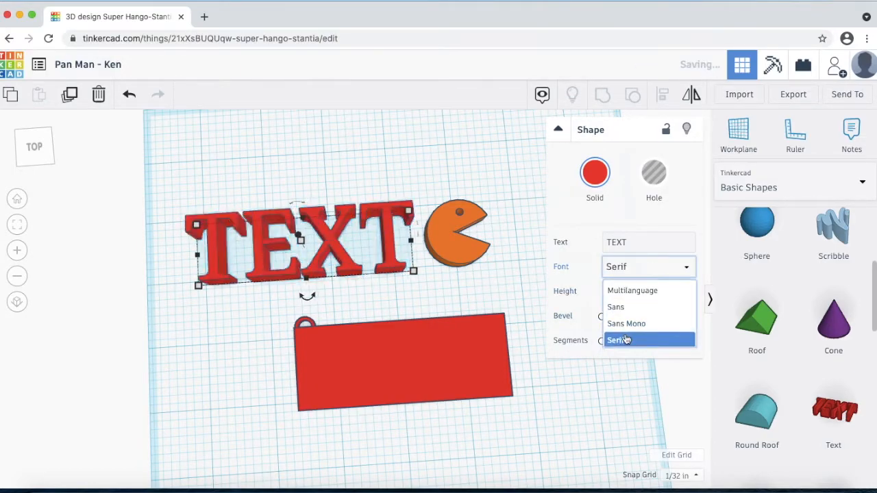
pyautogui.click(687, 268)
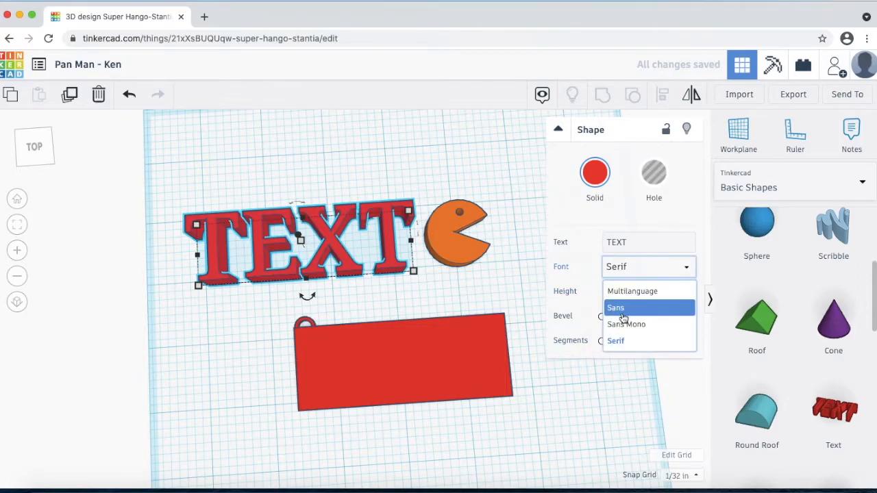
pyautogui.click(622, 312)
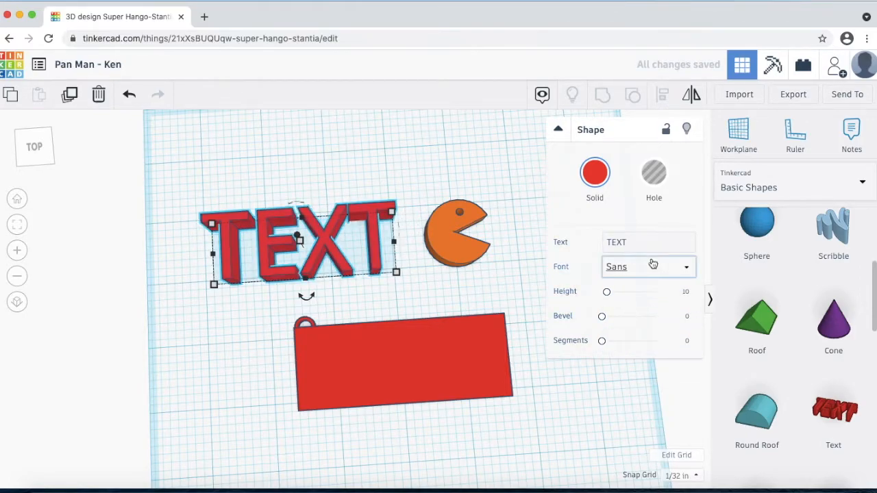
# Step: Replace the text shape's wording with the person's first name
pyautogui.click(627, 244)
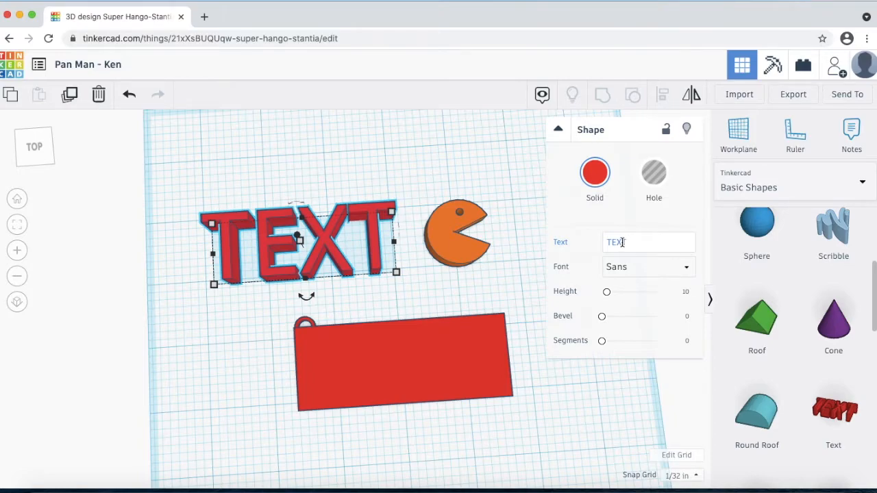
pyautogui.click(622, 242)
pyautogui.moveTo(632, 244); pyautogui.dragTo(593, 244)
pyautogui.doubleClick(618, 242)
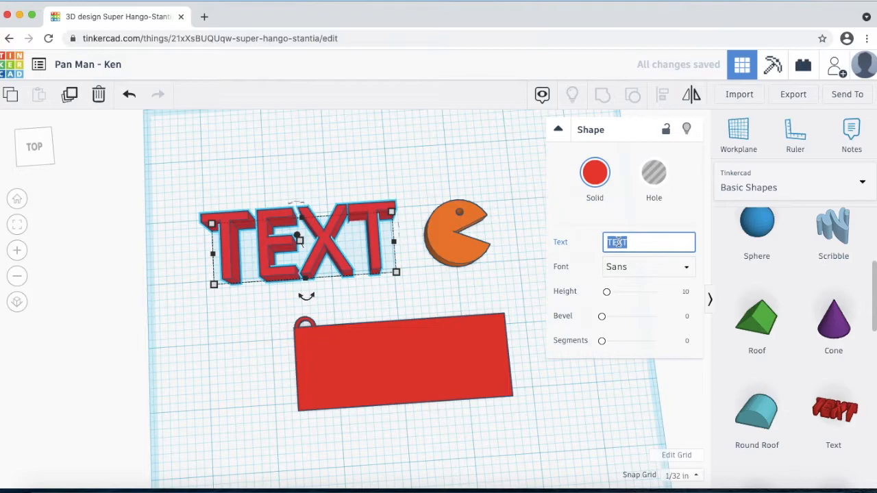
pyautogui.write('George')
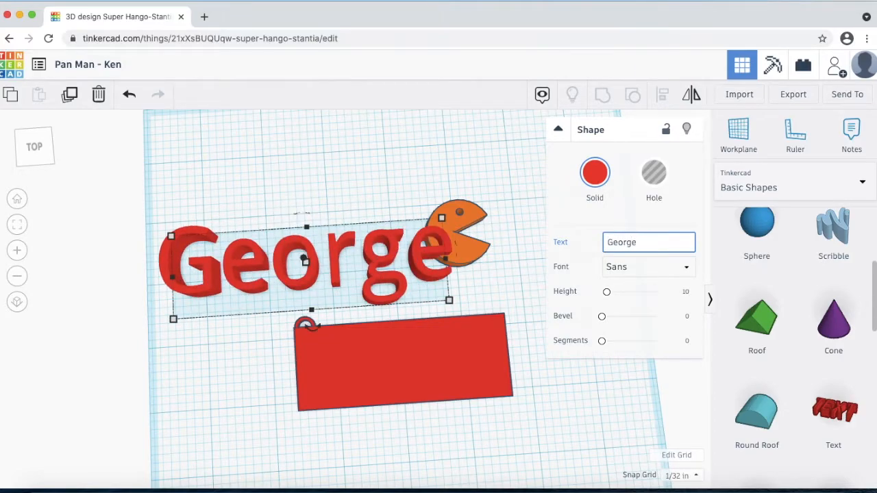
# Step: Scale the name text down and place it on the left part of the red plate below the hanging ring
pyautogui.scroll(-2, 408, 271)
pyautogui.moveTo(429, 300)
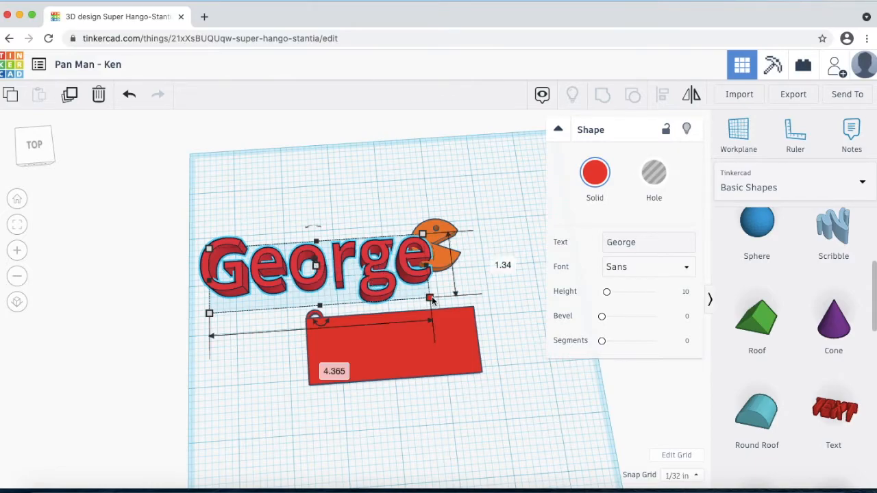
pyautogui.moveTo(432, 300); pyautogui.dragTo(386, 347)
pyautogui.scroll(-3, 393, 280)
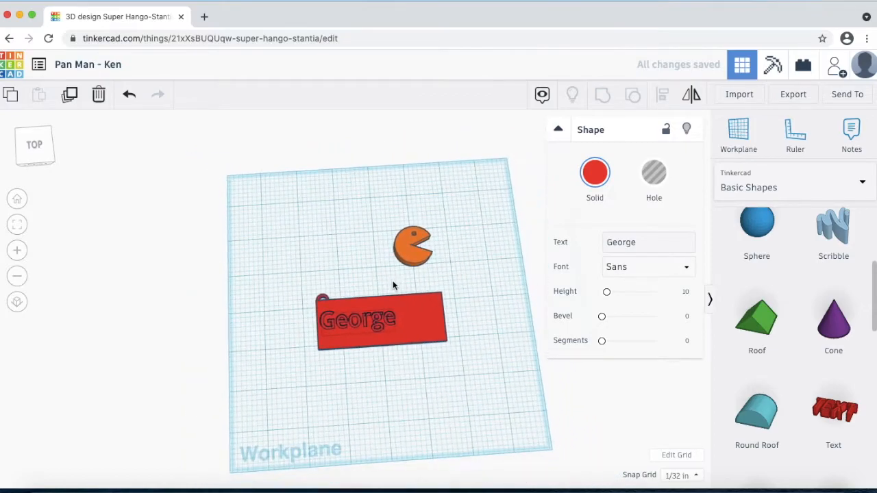
# Step: Scale the name text on the plate down to about 1.535 by 0.471 in
pyautogui.scroll(6, 358, 319)
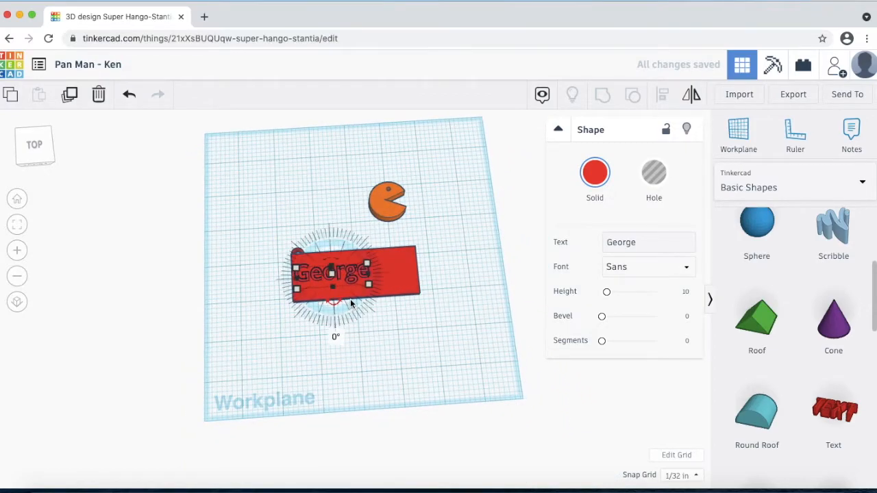
pyautogui.moveTo(351, 296); pyautogui.dragTo(348, 323, button='right')
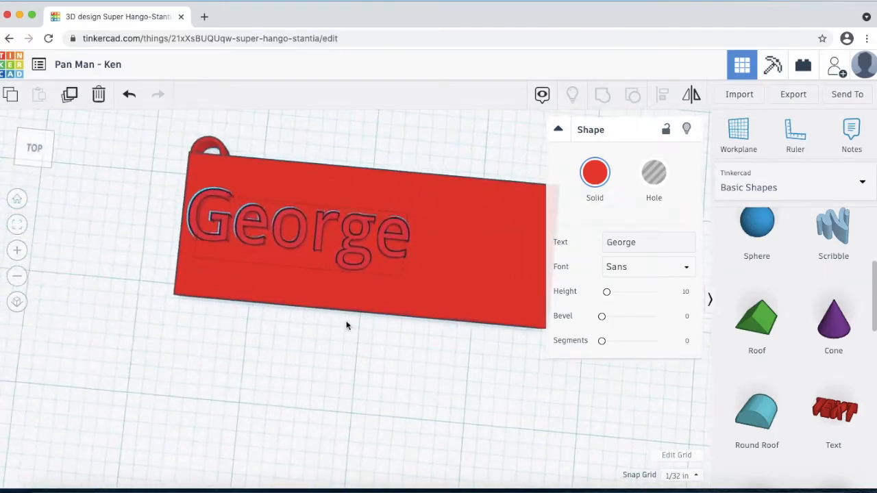
pyautogui.scroll(-3, 346, 315)
pyautogui.scroll(5, 368, 308)
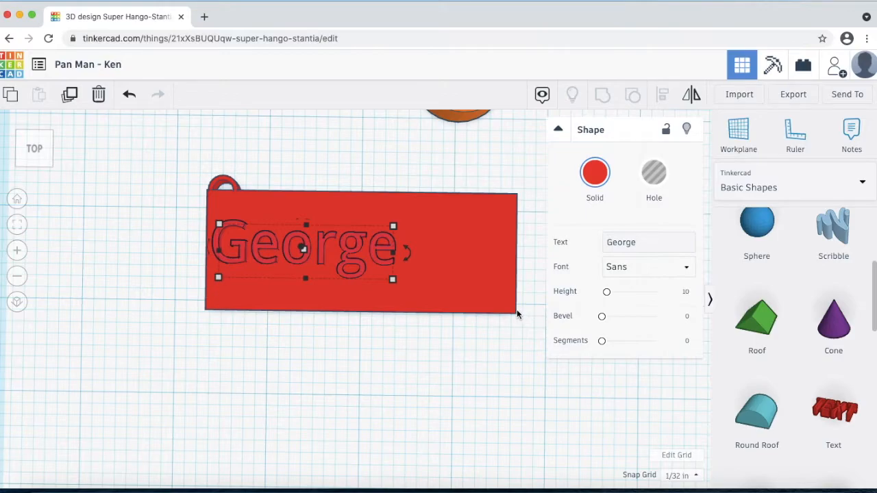
pyautogui.click(517, 310)
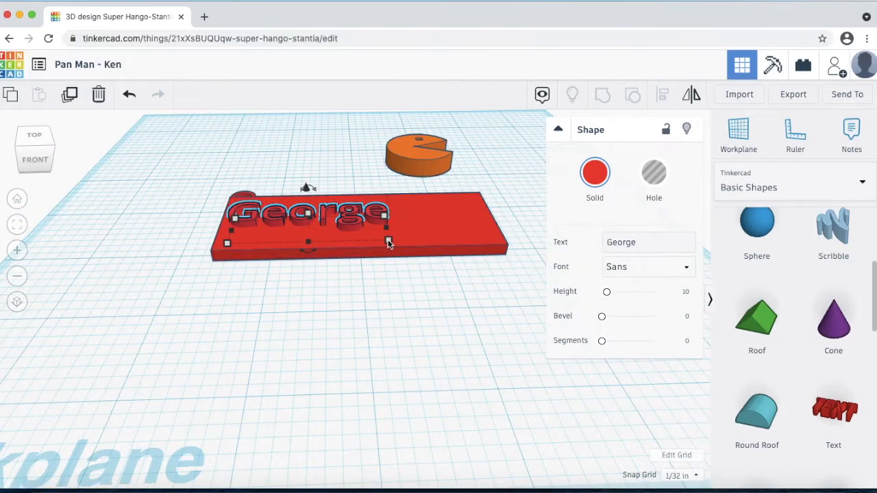
pyautogui.moveTo(388, 243); pyautogui.dragTo(358, 236)
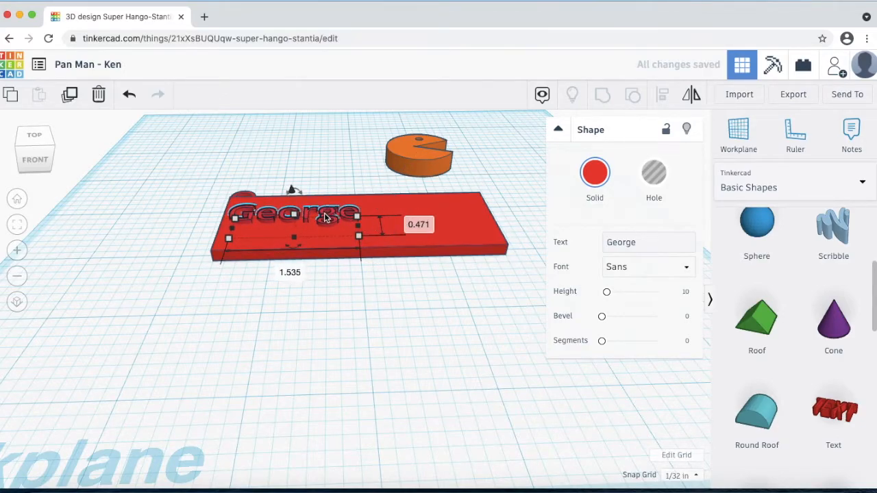
# Step: Set the height of the name text on the plate to 0.25 in
pyautogui.scroll(-3, 279, 228)
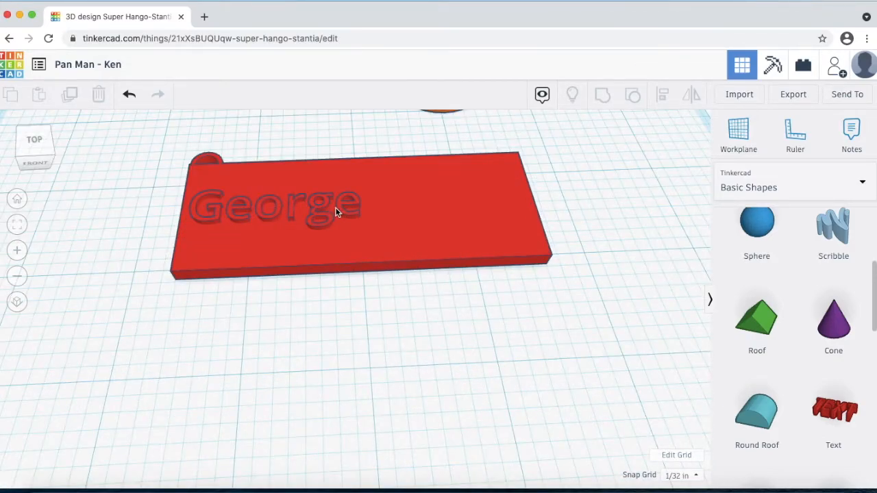
pyautogui.click(291, 209)
pyautogui.moveTo(277, 209)
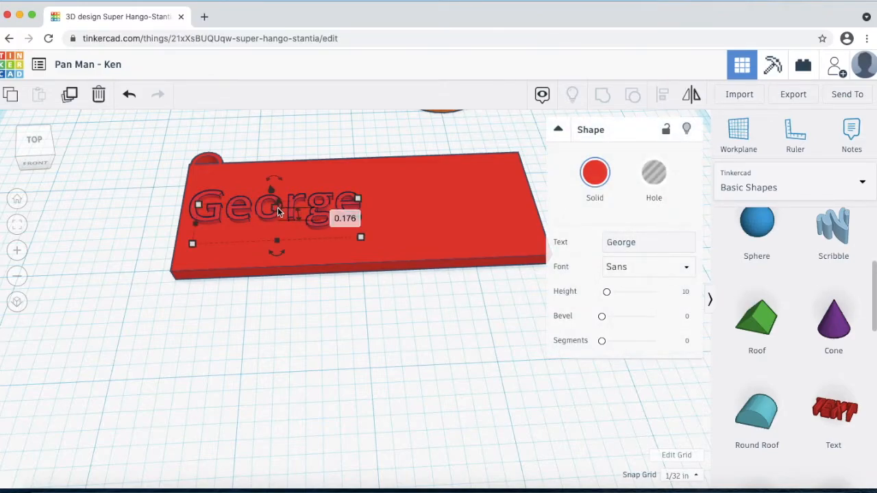
pyautogui.click(329, 215)
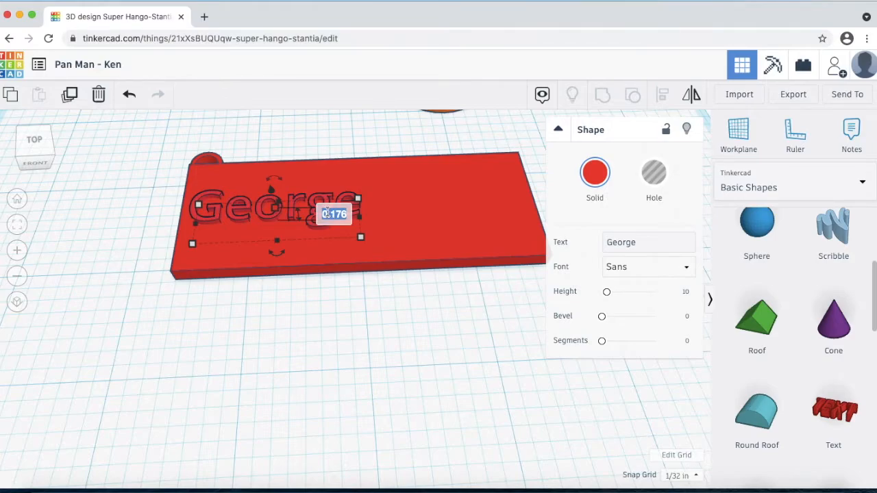
pyautogui.press('BackSpace')
pyautogui.write('.25')
pyautogui.press('Return')
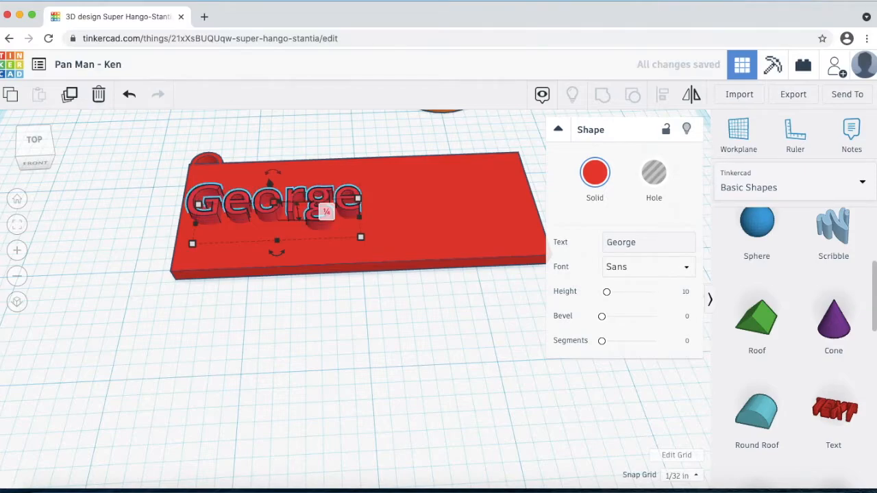
pyautogui.click(172, 243)
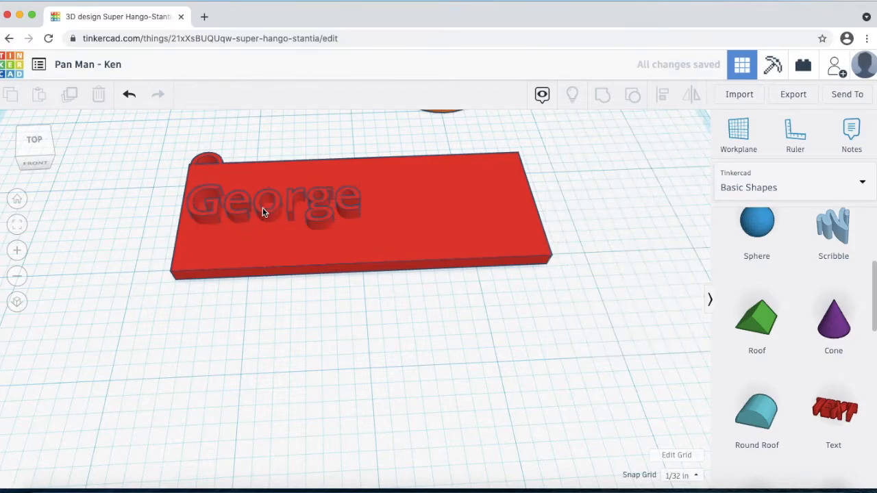
# Step: Nudge the name text slightly down and closer to the plate's left edge, below the hanging ring
pyautogui.moveTo(277, 227); pyautogui.dragTo(254, 217, button='right')
pyautogui.moveTo(329, 223); pyautogui.dragTo(316, 346, button='right')
pyautogui.click(236, 234)
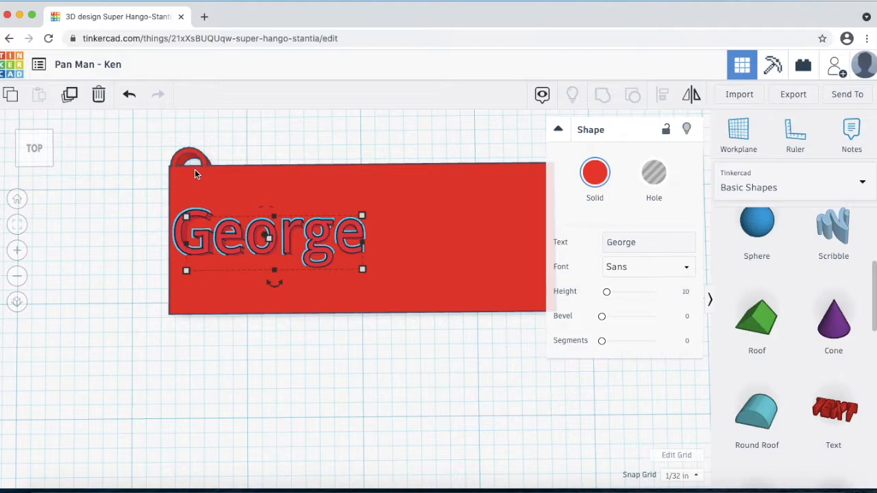
pyautogui.press('Up')
pyautogui.press('Up')
pyautogui.press('Up')
pyautogui.press('Down')
pyautogui.press('Down')
pyautogui.press('Down')
pyautogui.press('Down')
pyautogui.press('Down')
pyautogui.press('Left')
pyautogui.press('Left')
pyautogui.press('Right')
pyautogui.press('Right')
pyautogui.press('Left')
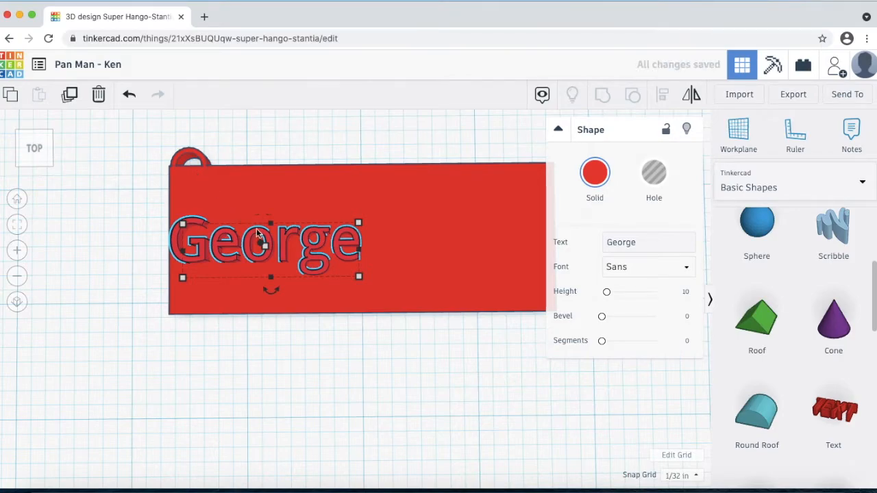
# Step: Place the Pac-Man on the red plate directly to the right of the name, undoing the trial swap of their positions
pyautogui.moveTo(284, 276); pyautogui.dragTo(336, 220, button='right')
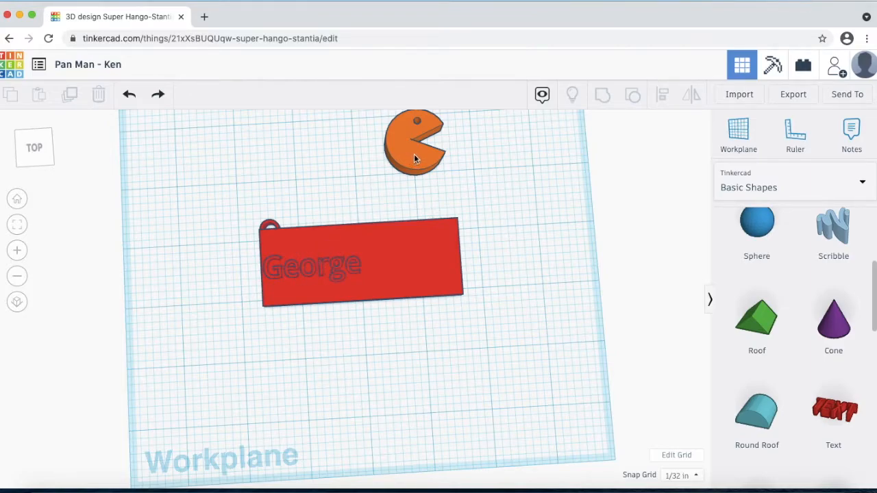
pyautogui.moveTo(407, 157); pyautogui.dragTo(398, 266)
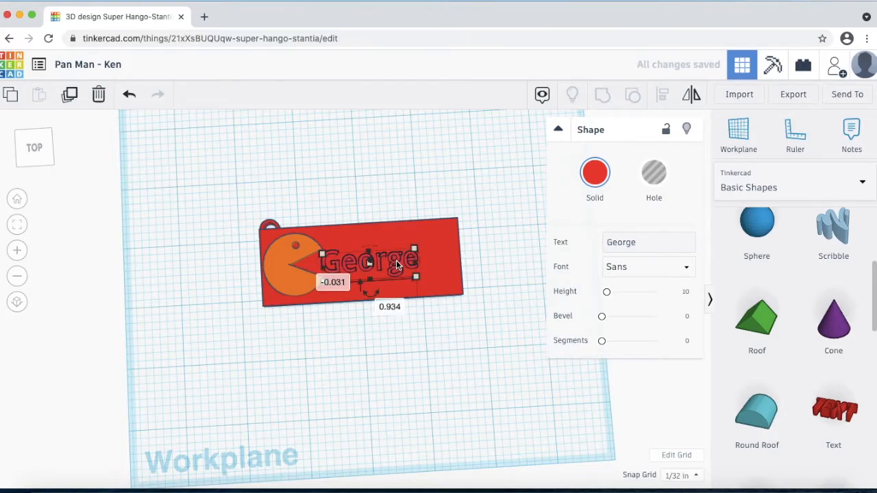
pyautogui.press('super+z')
pyautogui.press('super+z')
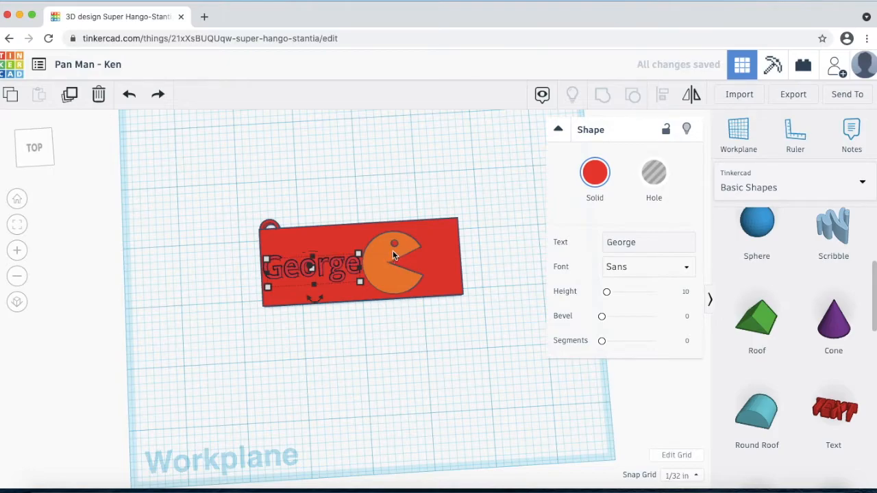
pyautogui.moveTo(387, 256); pyautogui.dragTo(386, 254)
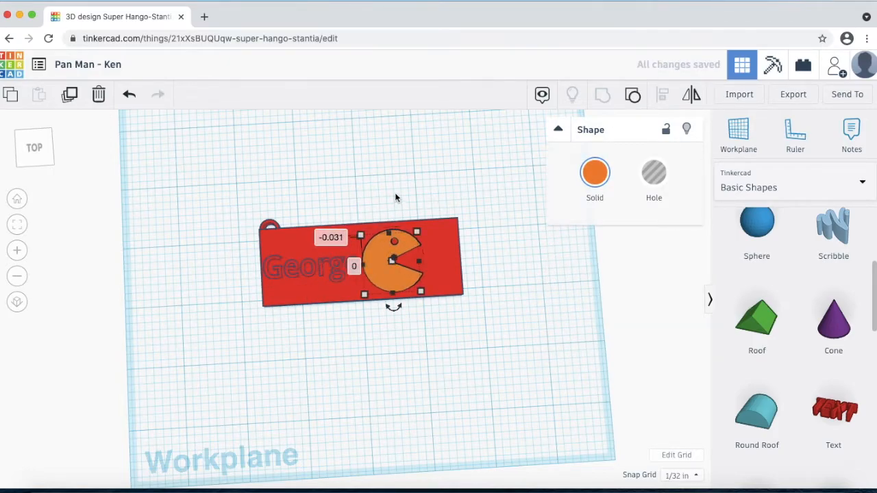
pyautogui.click(396, 198)
pyautogui.scroll(8, 391, 271)
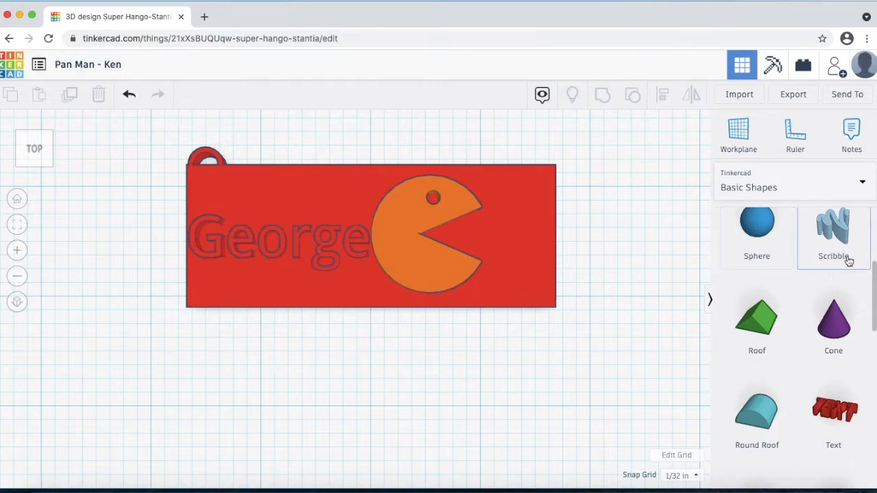
# Step: Add a half sphere on the red plate to the right of the Pac-Man
pyautogui.scroll(-1, 775, 274)
pyautogui.scroll(-5, 779, 278)
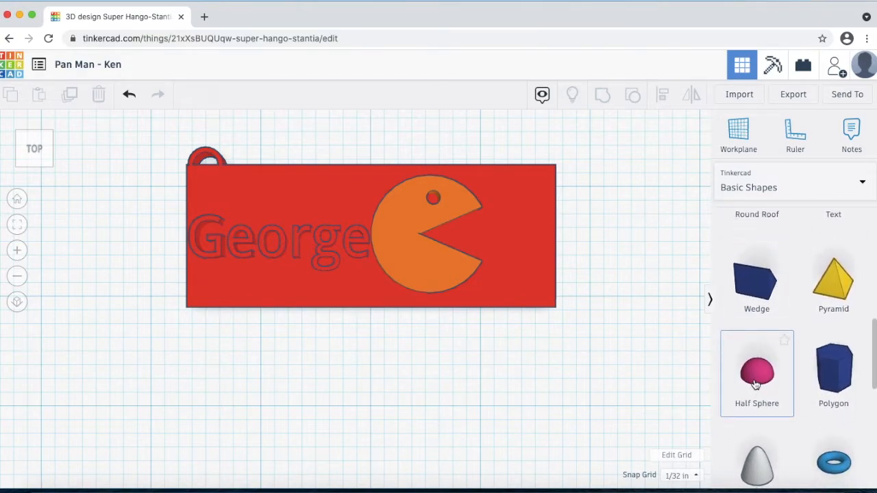
pyautogui.moveTo(624, 318); pyautogui.dragTo(529, 236)
pyautogui.scroll(-5, 568, 339)
pyautogui.scroll(5, 519, 307)
pyautogui.scroll(-2, 519, 307)
pyautogui.moveTo(523, 310); pyautogui.dragTo(422, 349, button='right')
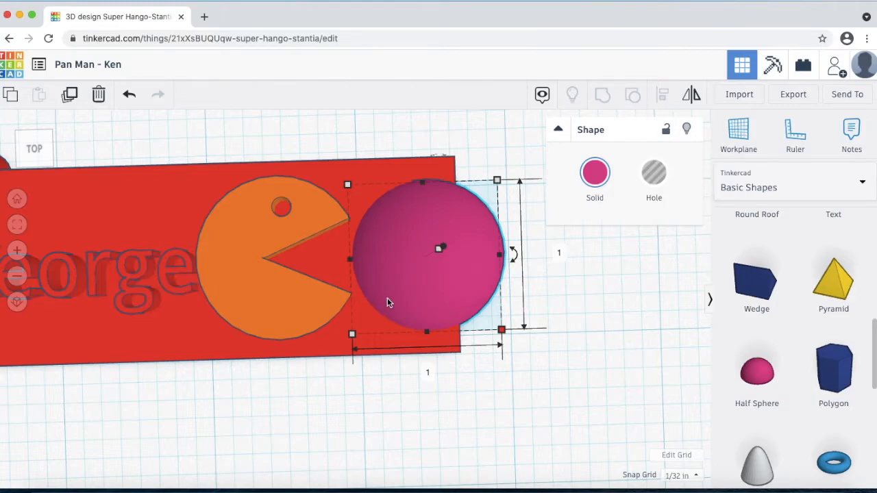
# Step: Resize the half sphere to 0.3 in wide, 0.3 in deep and 0.2 in high
pyautogui.click(427, 372)
pyautogui.write('.3')
pyautogui.press('Return')
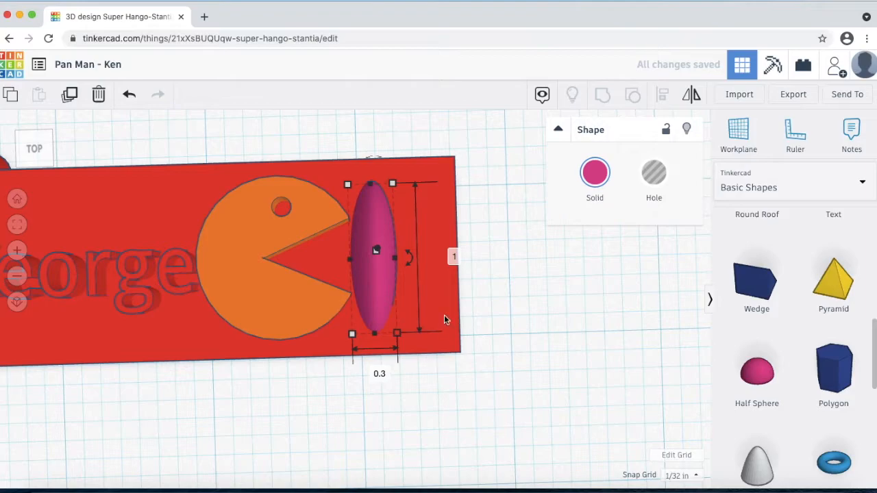
pyautogui.click(454, 258)
pyautogui.write('.3')
pyautogui.press('Return')
pyautogui.moveTo(445, 248); pyautogui.dragTo(455, 211, button='right')
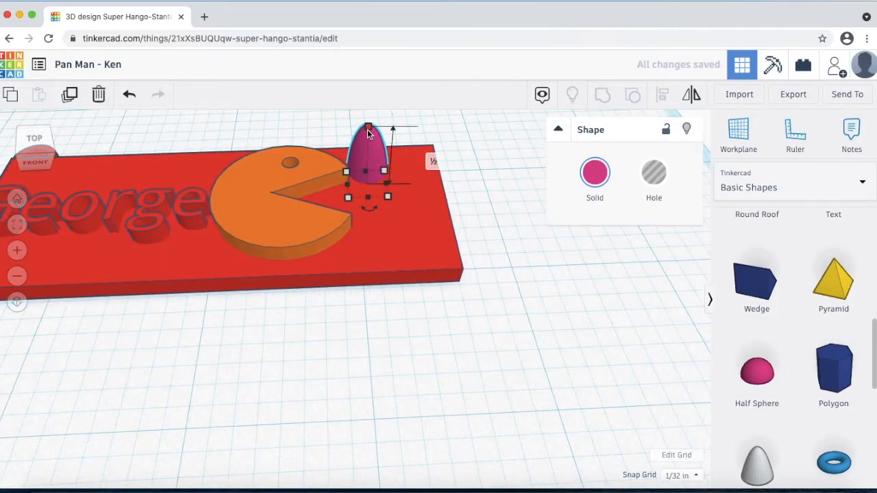
pyautogui.click(429, 158)
pyautogui.write('0.2')
pyautogui.press('Return')
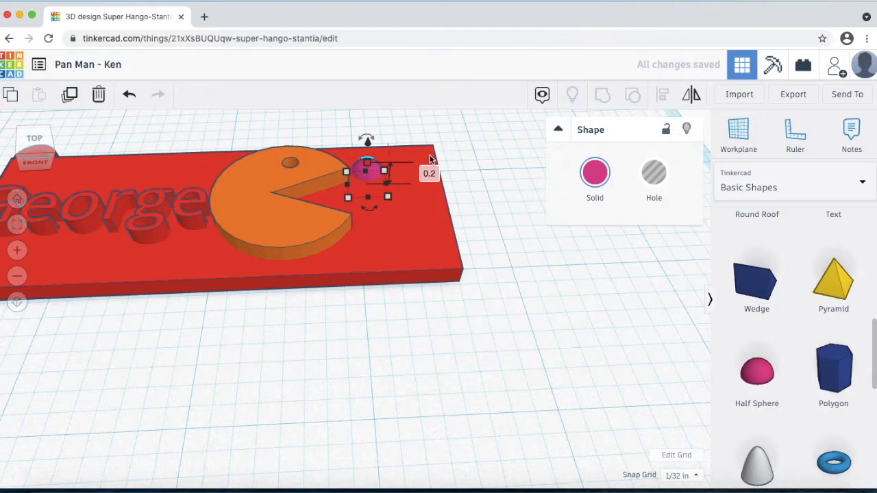
# Step: Undo the last change and move the half sphere into the opening of the Pac-Man's mouth
pyautogui.scroll(-4, 409, 196)
pyautogui.scroll(4, 403, 198)
pyautogui.hotkey('ctrl', 'z')
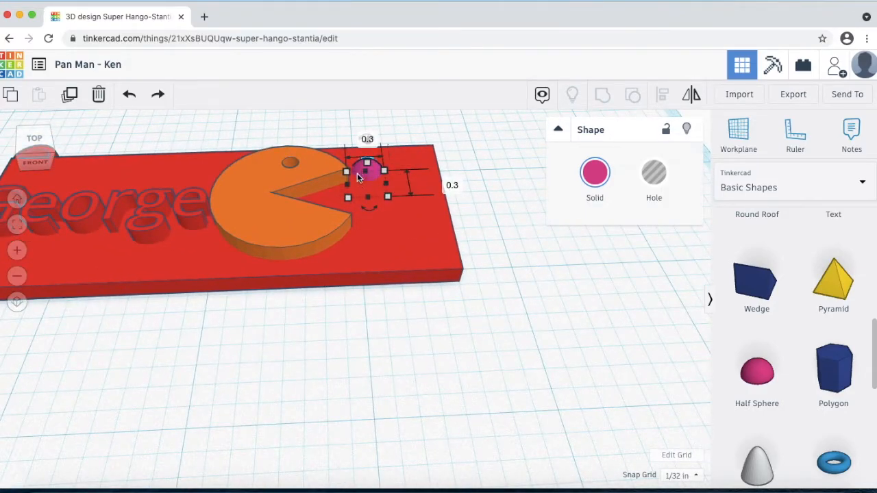
pyautogui.moveTo(372, 209); pyautogui.dragTo(390, 274, button='right')
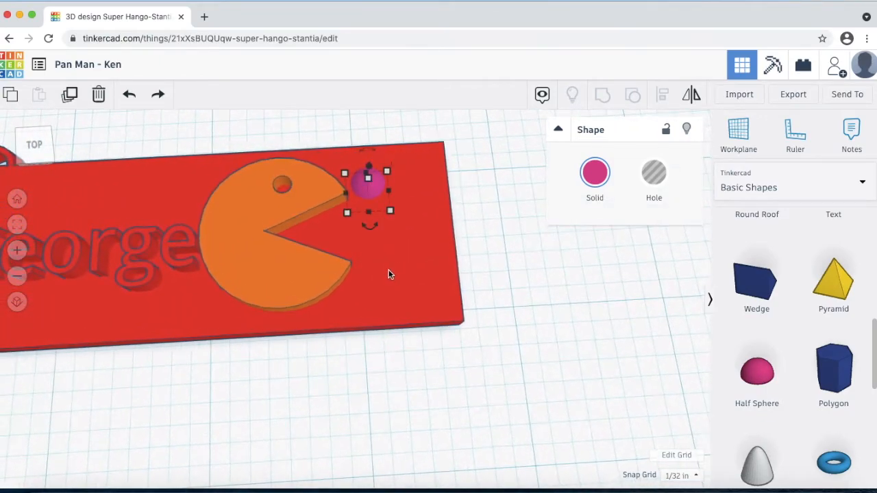
pyautogui.moveTo(374, 189); pyautogui.dragTo(355, 235)
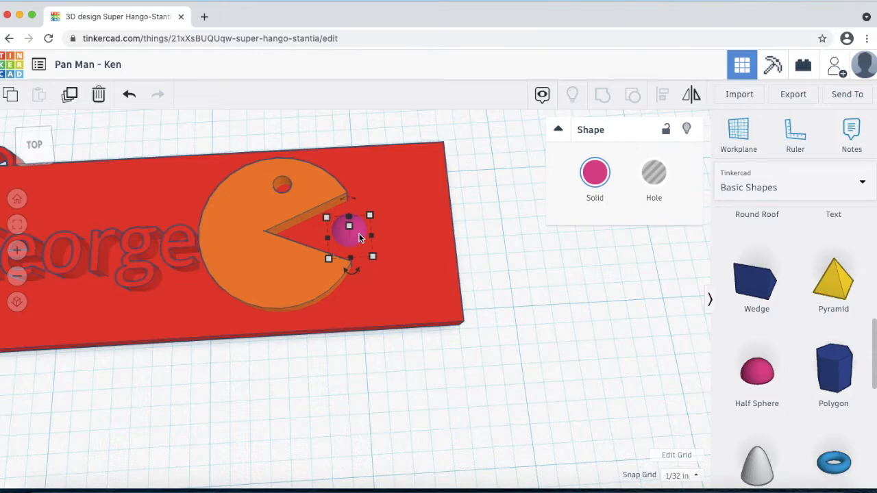
# Step: Copy and paste the half sphere and shift the copy right, leaving a small gap beside the first one
pyautogui.hotkey('ctrl', 'c')
pyautogui.hotkey('ctrl', 'v')
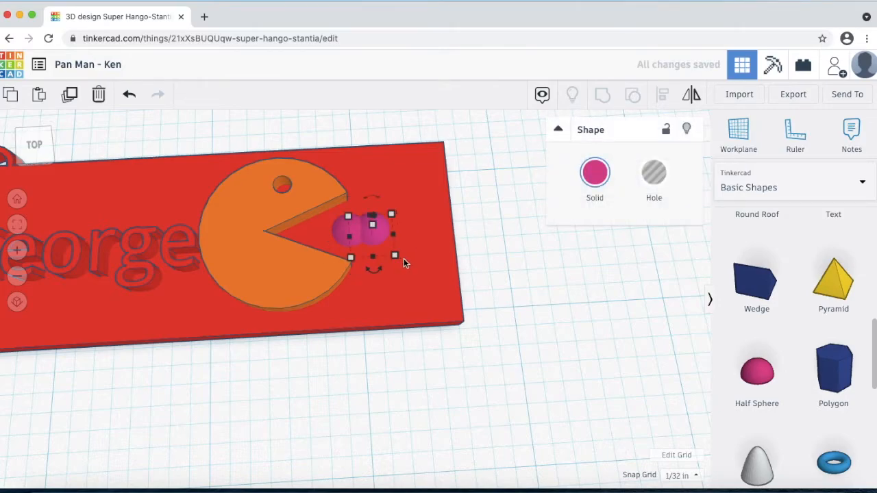
pyautogui.scroll(5, 403, 259)
pyautogui.moveTo(401, 259); pyautogui.dragTo(401, 311, button='right')
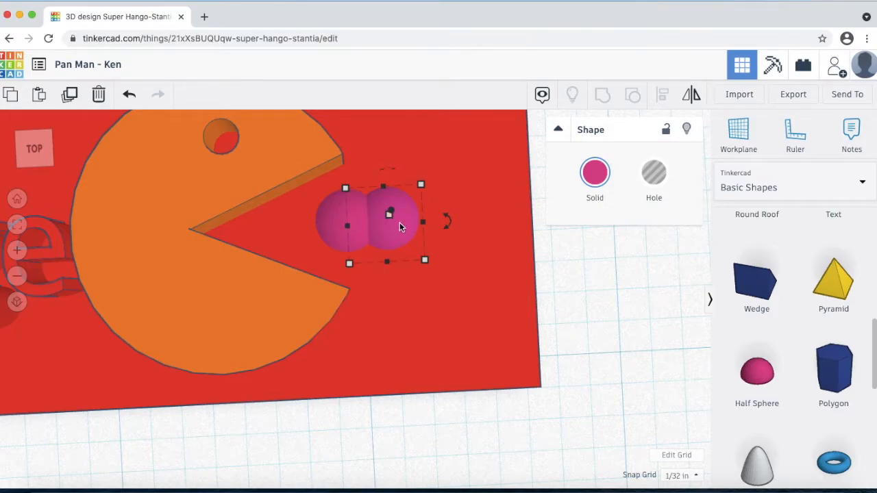
pyautogui.press('Right')
pyautogui.press('Right')
pyautogui.press('Right')
pyautogui.press('Right')
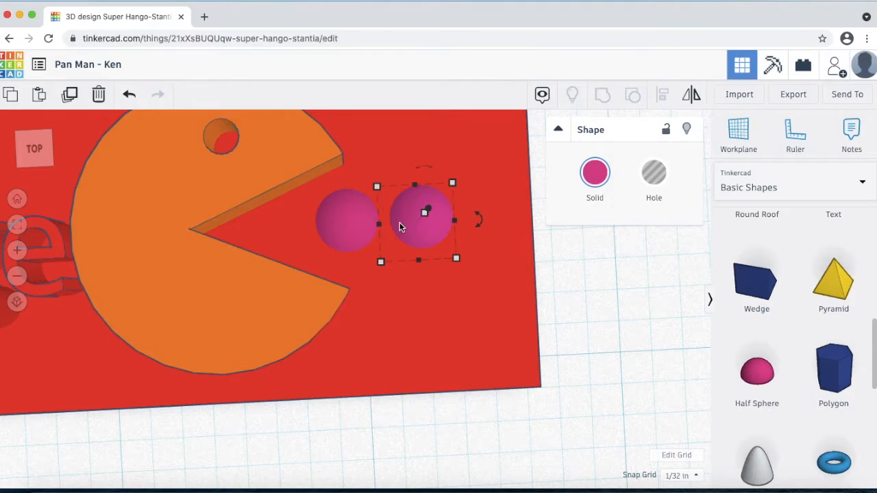
# Step: Add a third half sphere and shift it right to continue the row near the plate's right end
pyautogui.hotkey('shift', 'Right')
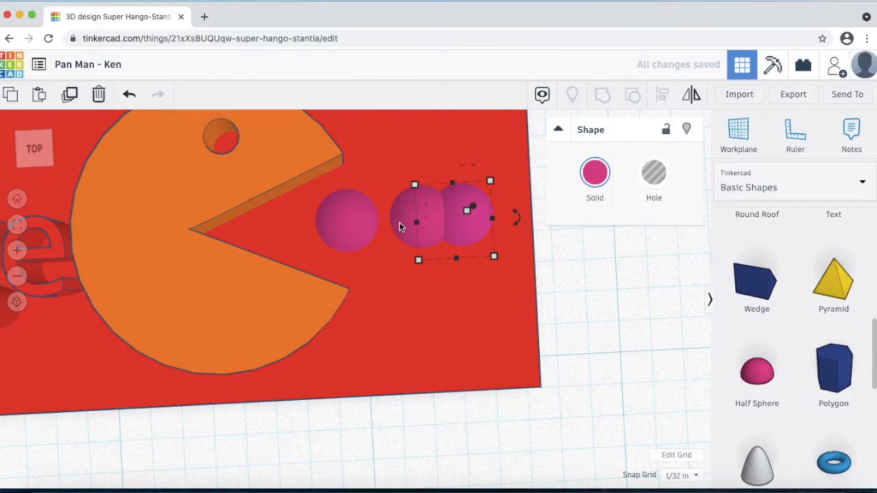
pyautogui.press('Right')
pyautogui.press('Right')
pyautogui.press('Right')
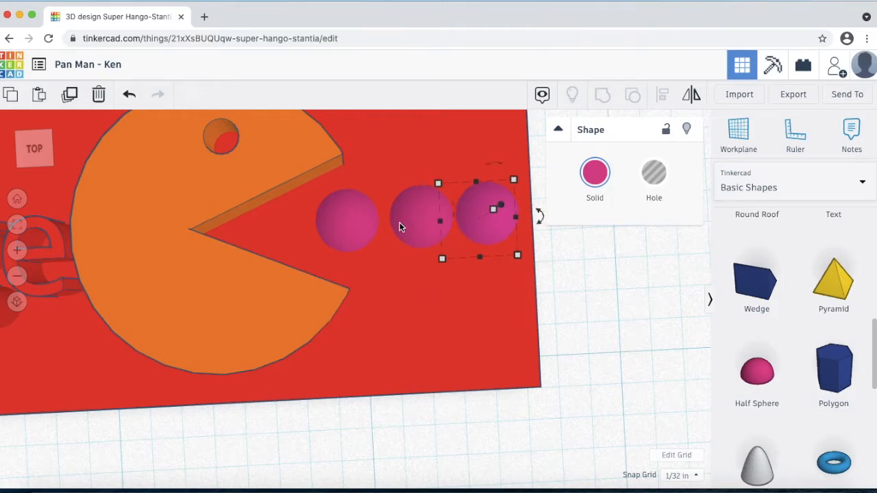
pyautogui.hotkey('shift', 'Right')
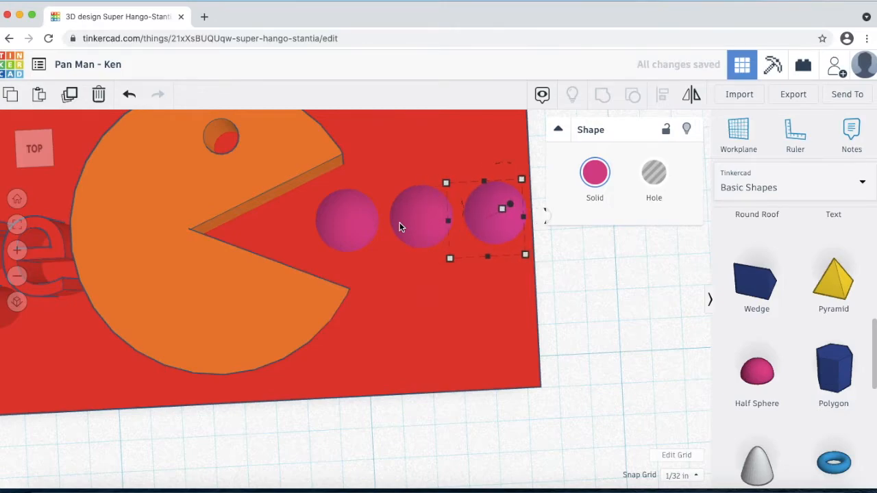
# Step: Examine from the side and from above how the outermost half sphere sits at the plate's right end
pyautogui.click(566, 294)
pyautogui.scroll(-5, 494, 280)
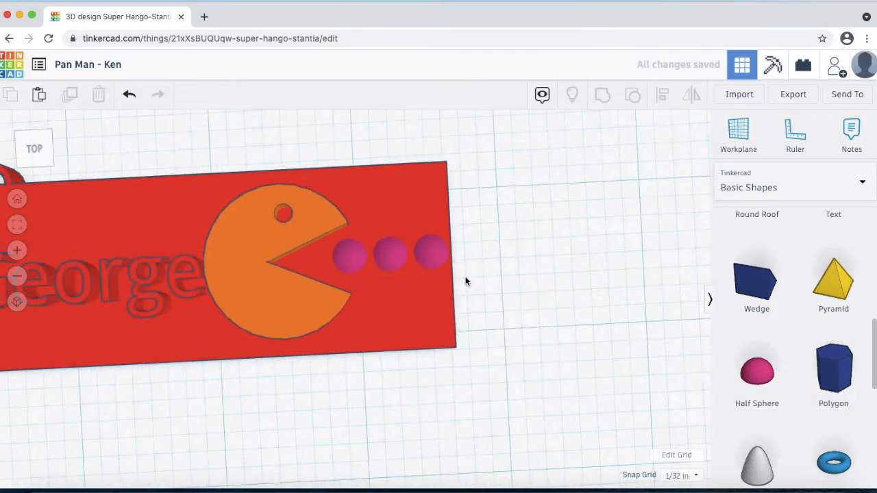
pyautogui.moveTo(409, 298); pyautogui.dragTo(295, 230, button='right')
pyautogui.scroll(5, 432, 246)
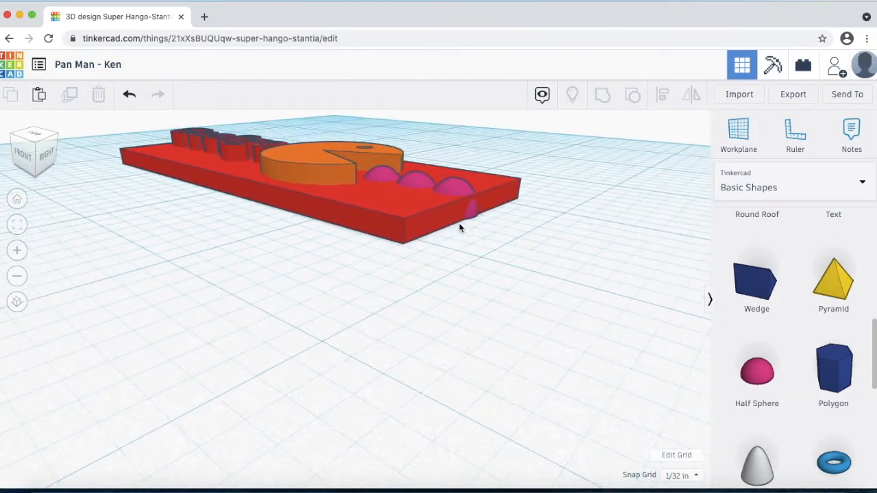
pyautogui.moveTo(455, 220); pyautogui.dragTo(352, 259, button='middle')
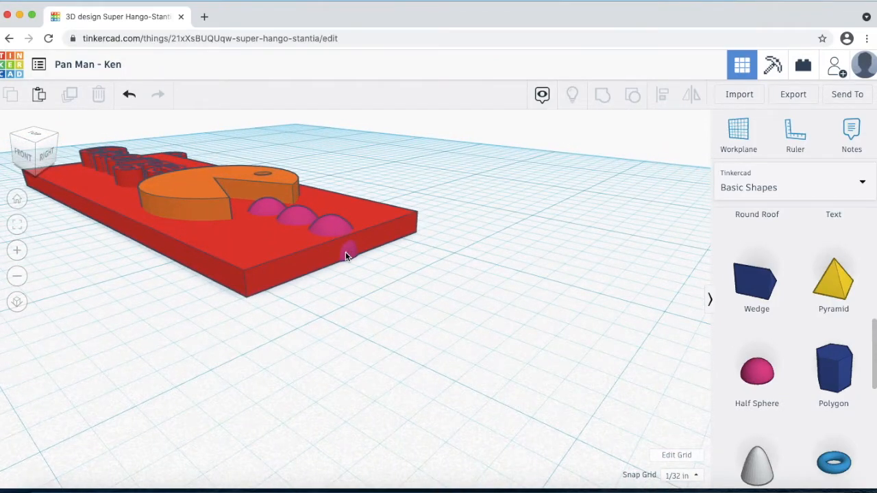
pyautogui.moveTo(321, 259); pyautogui.dragTo(327, 273, button='right')
pyautogui.scroll(3, 419, 303)
pyautogui.moveTo(420, 304); pyautogui.dragTo(354, 368, button='right')
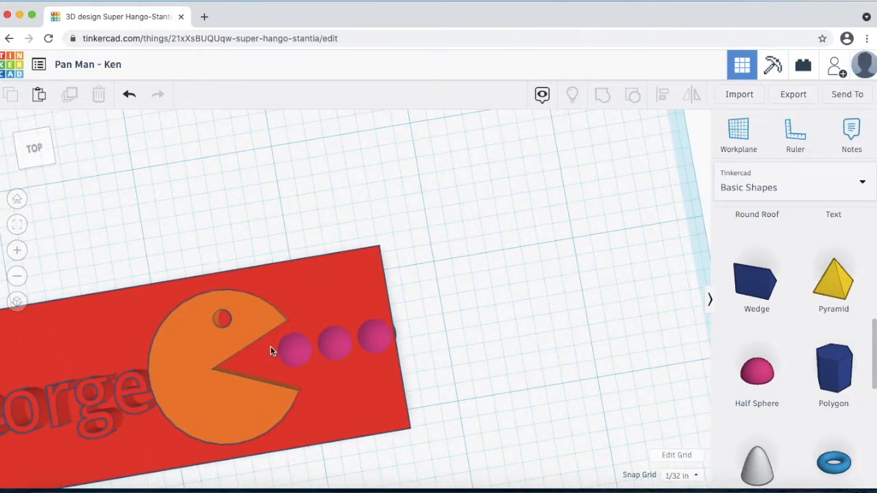
# Step: Nudge the half spheres left so the row is evenly spaced and the outermost one stays within the plate's end
pyautogui.click(291, 351)
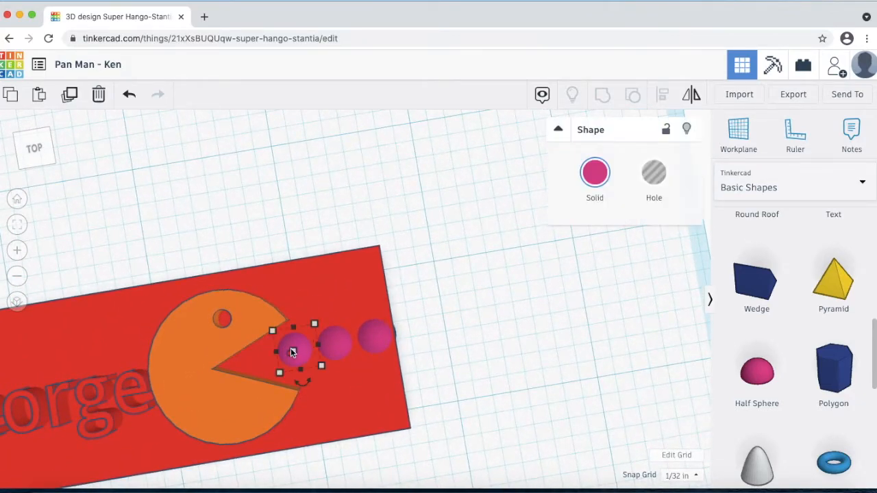
pyautogui.moveTo(292, 351); pyautogui.dragTo(331, 346)
pyautogui.click(336, 346)
pyautogui.click(382, 336)
pyautogui.moveTo(383, 337); pyautogui.dragTo(377, 337)
# Step: Examine the half-sphere row from the side and the whole name tag from above
pyautogui.moveTo(427, 327); pyautogui.dragTo(349, 251, button='right')
pyautogui.scroll(8, 343, 251)
pyautogui.scroll(-3, 343, 250)
pyautogui.moveTo(324, 242); pyautogui.dragTo(347, 297, button='right')
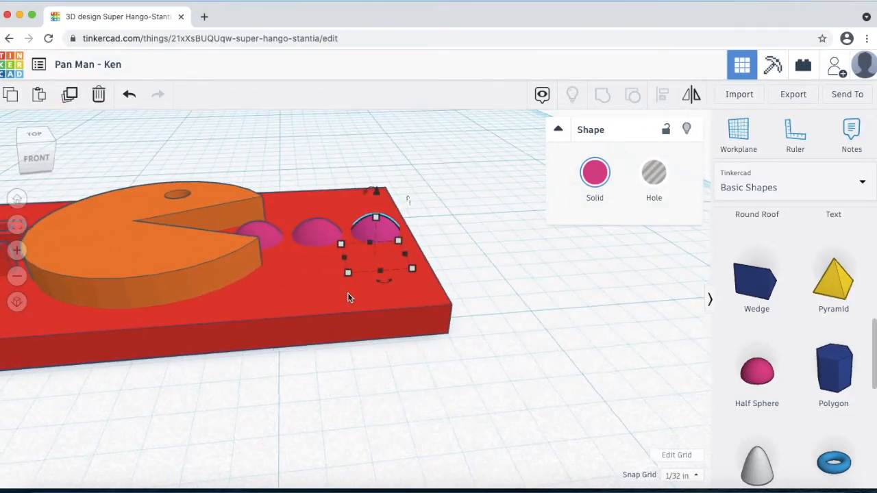
pyautogui.scroll(-5, 336, 295)
pyautogui.scroll(5, 335, 295)
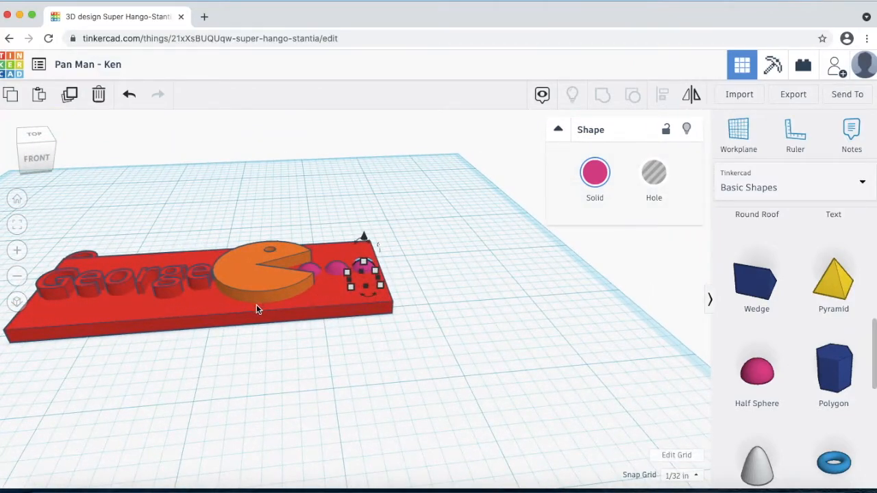
pyautogui.moveTo(248, 315); pyautogui.dragTo(240, 374, button='right')
pyautogui.moveTo(430, 305); pyautogui.dragTo(610, 319, button='middle')
pyautogui.scroll(3, 357, 350)
pyautogui.scroll(-3, 358, 350)
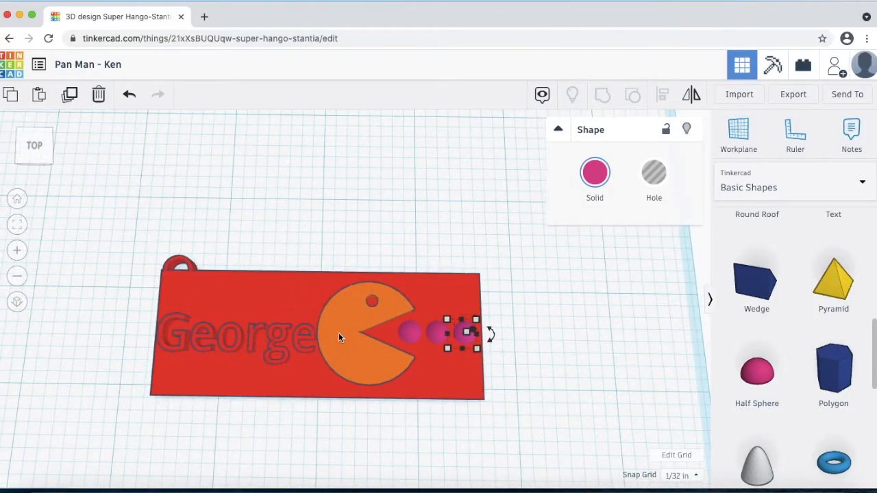
# Step: Select every part of the name tag and group them into one solid shape
pyautogui.click(378, 253)
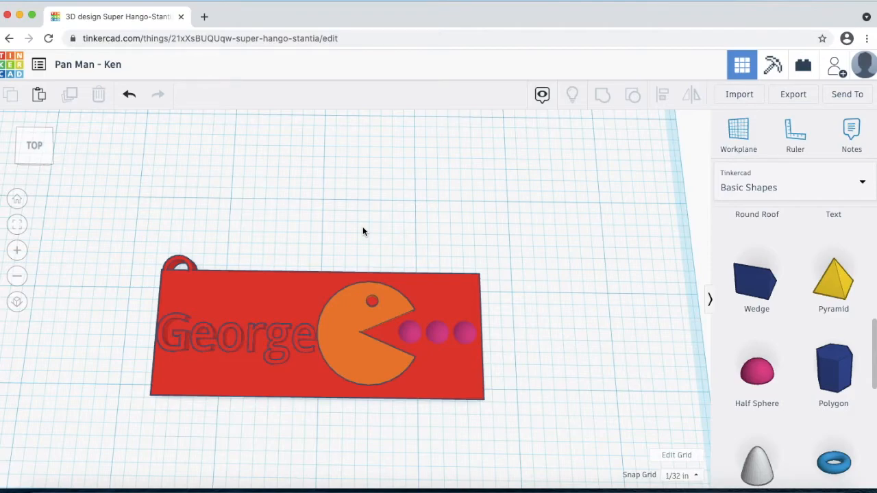
pyautogui.press('super+a')
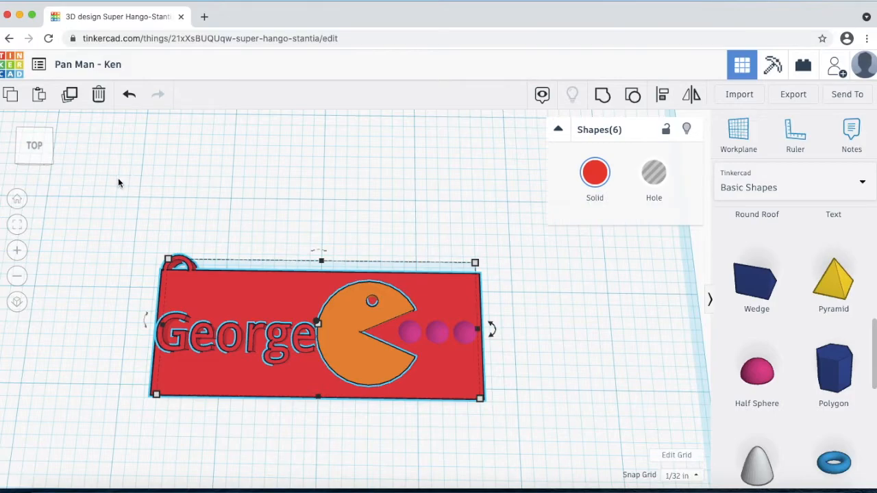
pyautogui.moveTo(116, 183); pyautogui.dragTo(525, 431)
pyautogui.click(602, 97)
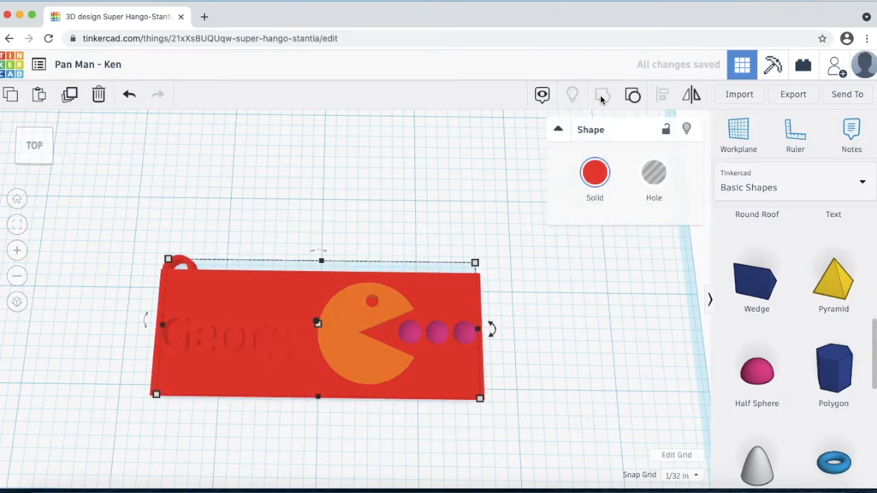
pyautogui.click(381, 218)
# Step: Check the grouped name tag from several angles and export everything in the design as an STL file
pyautogui.moveTo(402, 324); pyautogui.dragTo(237, 332, button='right')
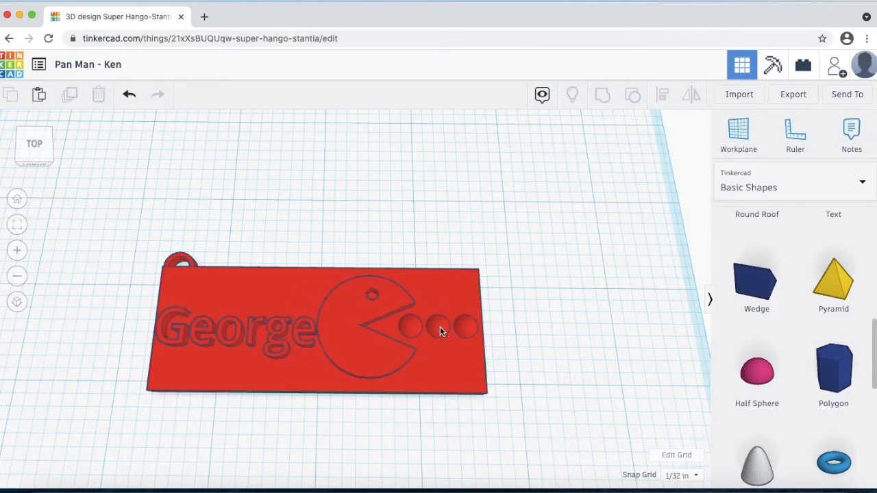
pyautogui.moveTo(443, 325); pyautogui.dragTo(430, 303, button='right')
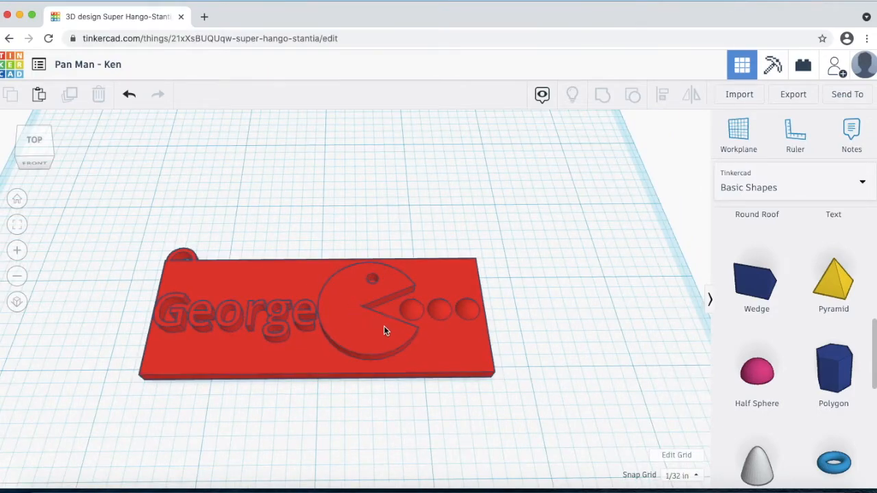
pyautogui.moveTo(353, 354); pyautogui.dragTo(172, 261, button='right')
pyautogui.moveTo(320, 256); pyautogui.dragTo(296, 387, button='right')
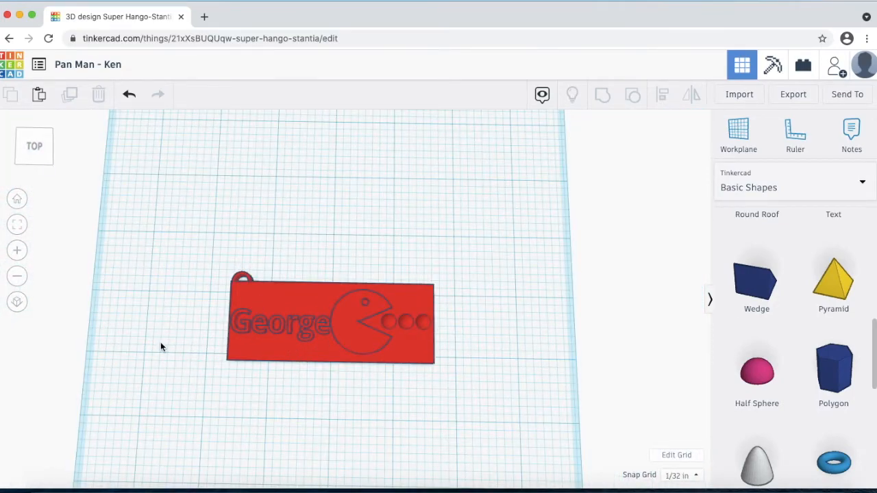
pyautogui.click(788, 97)
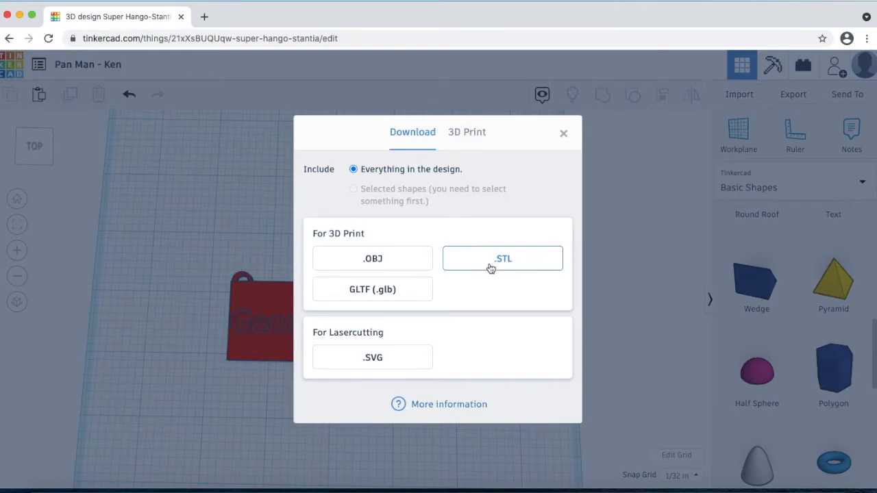
pyautogui.click(508, 263)
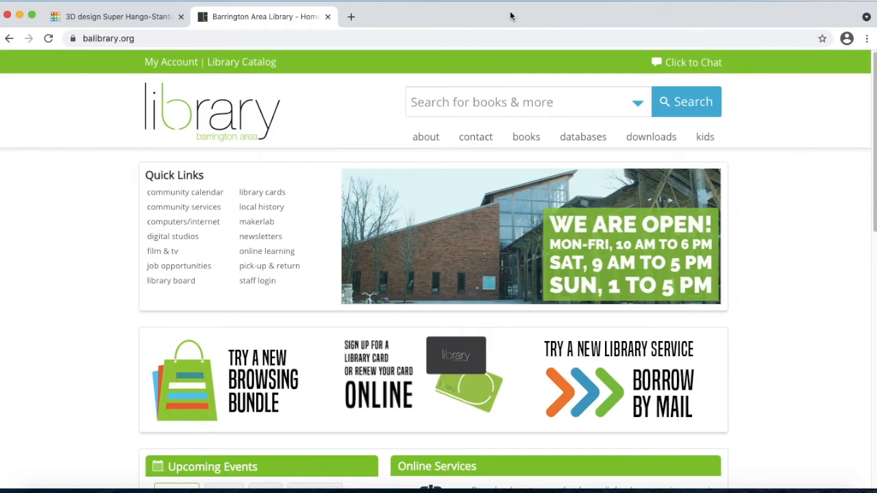
# Step: Switch to the Barrington Area Library website and open the 3D print submission form from its MakerLab page
pyautogui.click(268, 226)
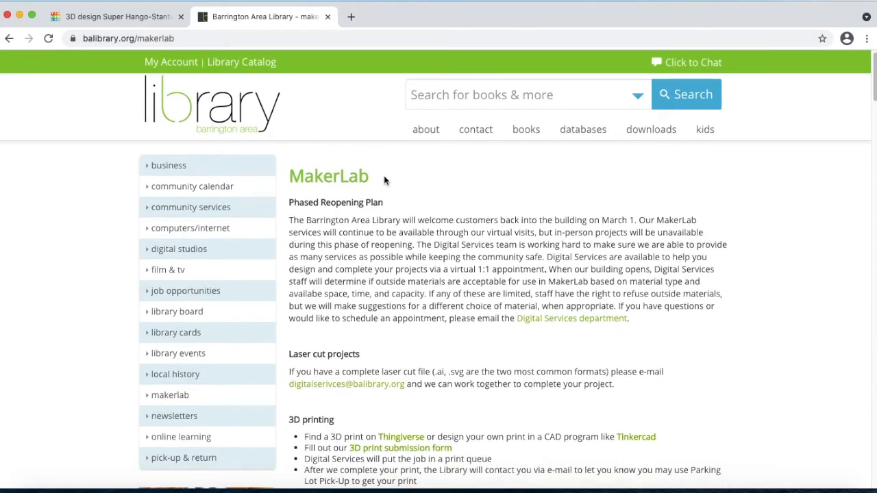
pyautogui.scroll(-2, 363, 206)
pyautogui.scroll(-1, 364, 211)
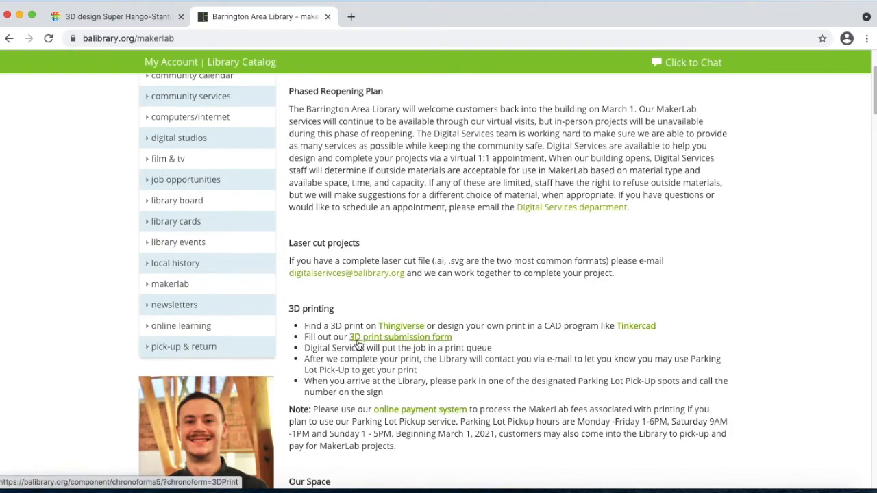
pyautogui.click(437, 342)
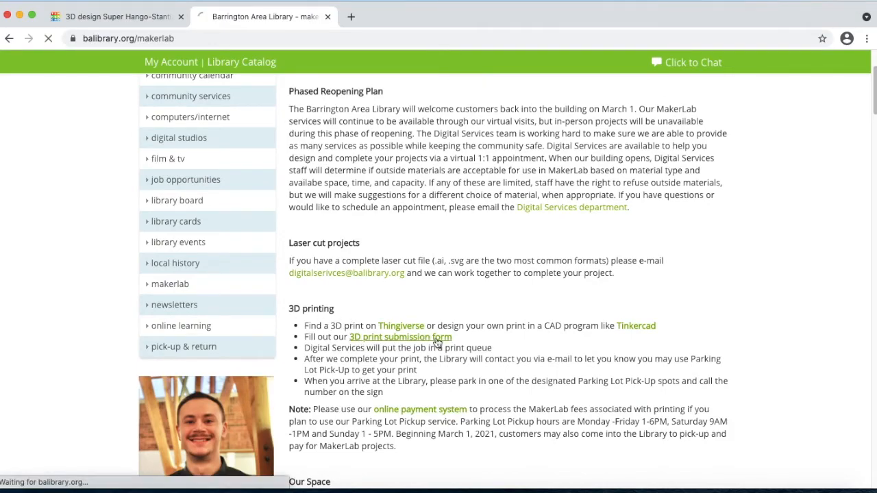
# Step: Review the 3D file requirements, the form fields and the available print colors
pyautogui.scroll(-4, 413, 284)
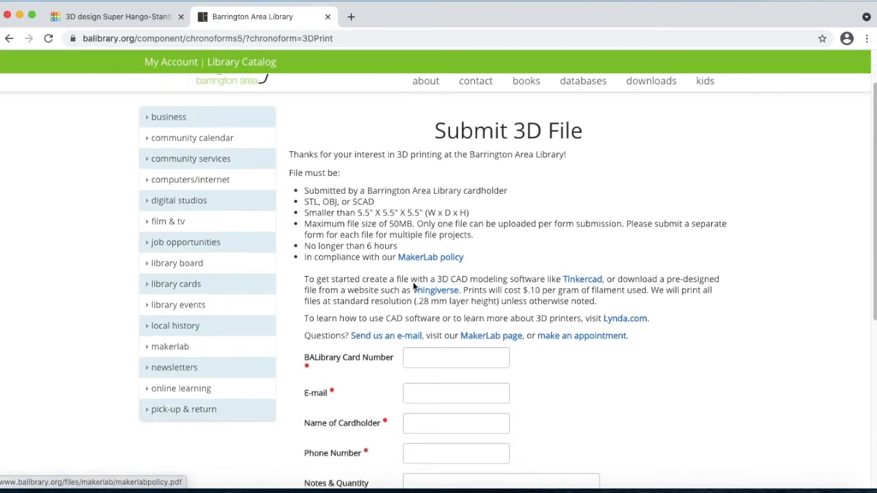
pyautogui.scroll(-1, 412, 288)
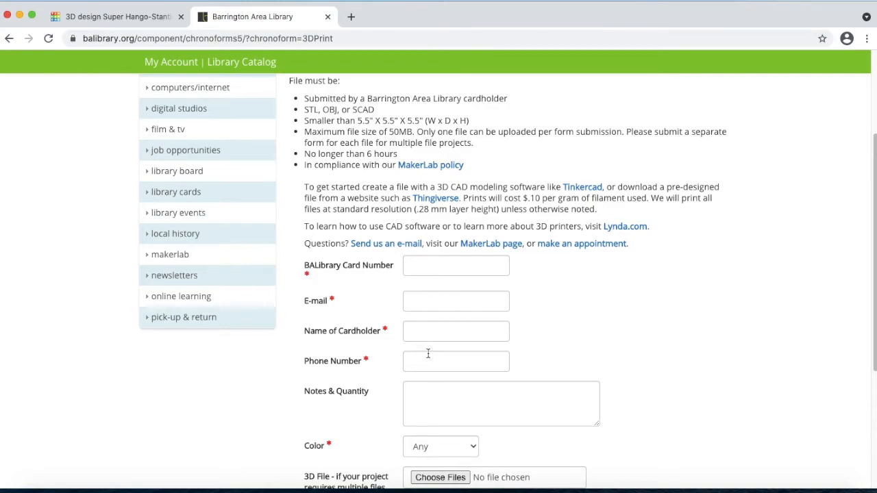
pyautogui.scroll(-1, 415, 370)
pyautogui.scroll(-4, 417, 367)
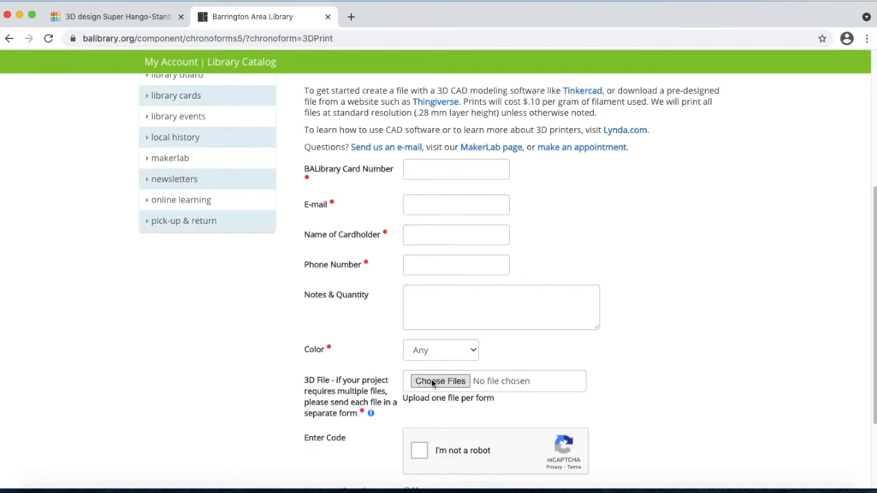
pyautogui.click(459, 355)
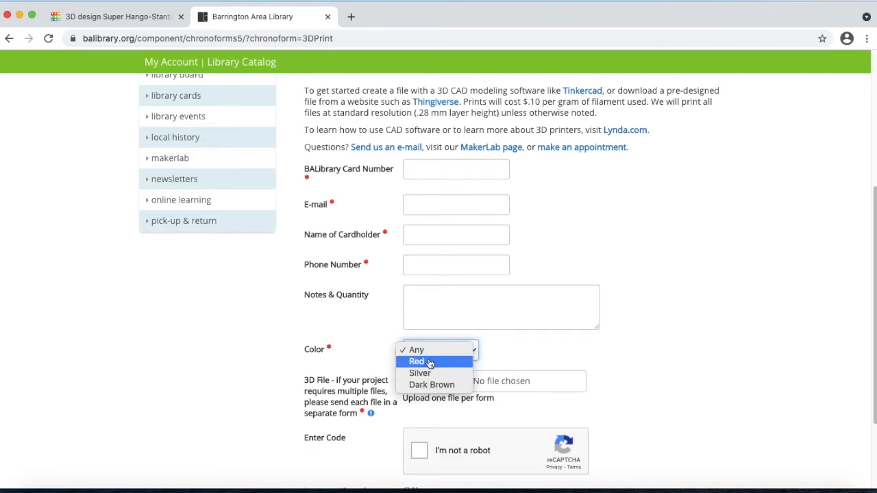
pyautogui.click(641, 352)
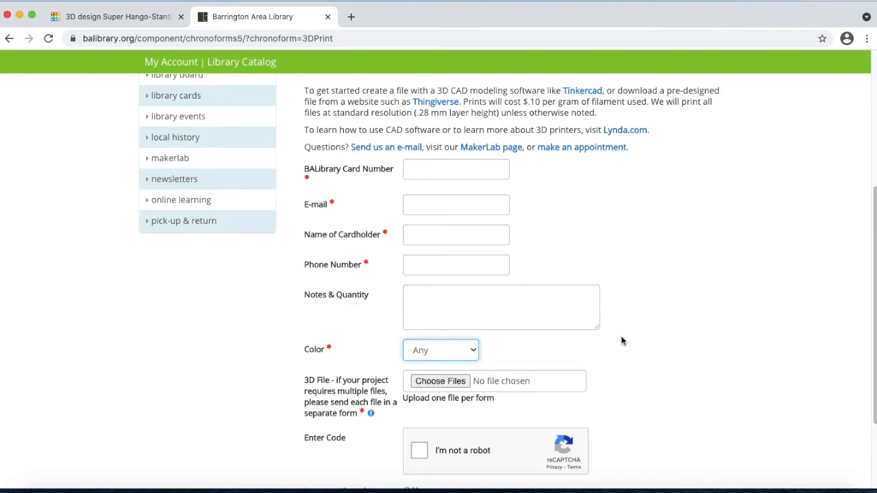
# Step: Enter "yellow" in the submission form's Notes & Quantity field
pyautogui.click(455, 299)
pyautogui.write('yellow')
pyautogui.click(635, 307)
pyautogui.scroll(-3, 624, 307)
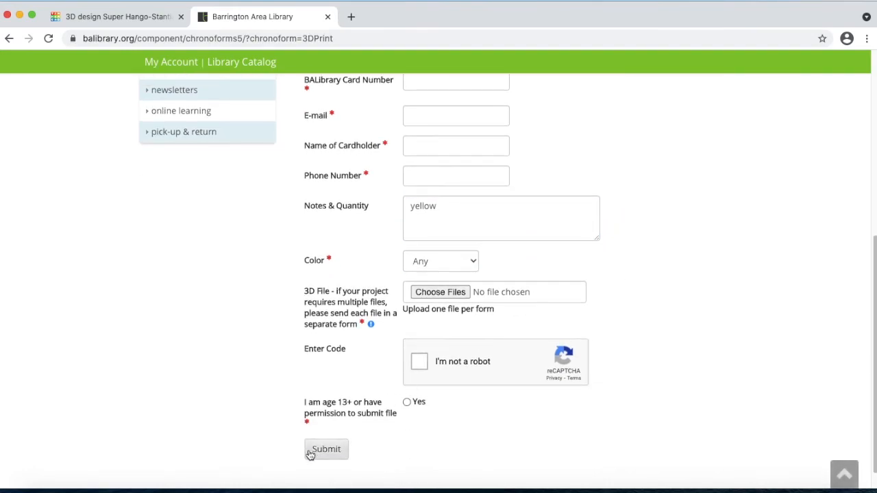
# Step: Clear the text from the Notes & Quantity field
pyautogui.scroll(2, 451, 411)
pyautogui.moveTo(445, 262); pyautogui.dragTo(403, 262)
pyautogui.press('BackSpace')
# Step: Look over the Color choices again and go back to the submission requirements above the form
pyautogui.click(473, 317)
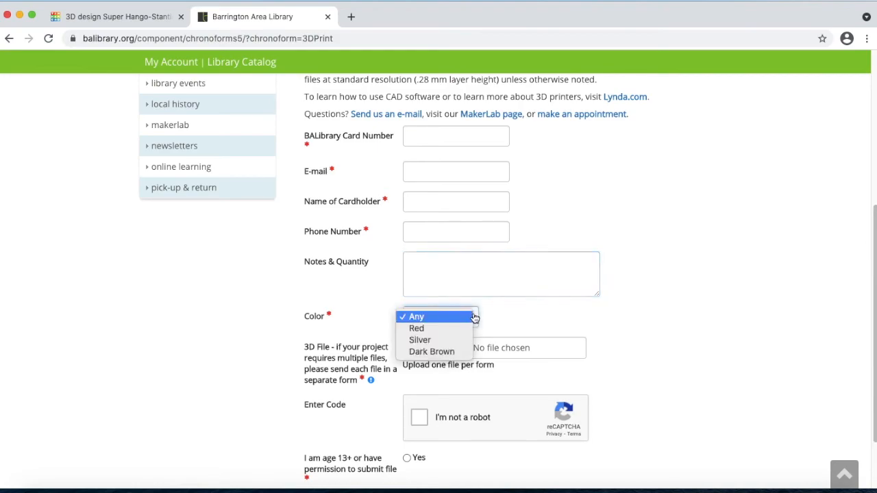
pyautogui.click(610, 315)
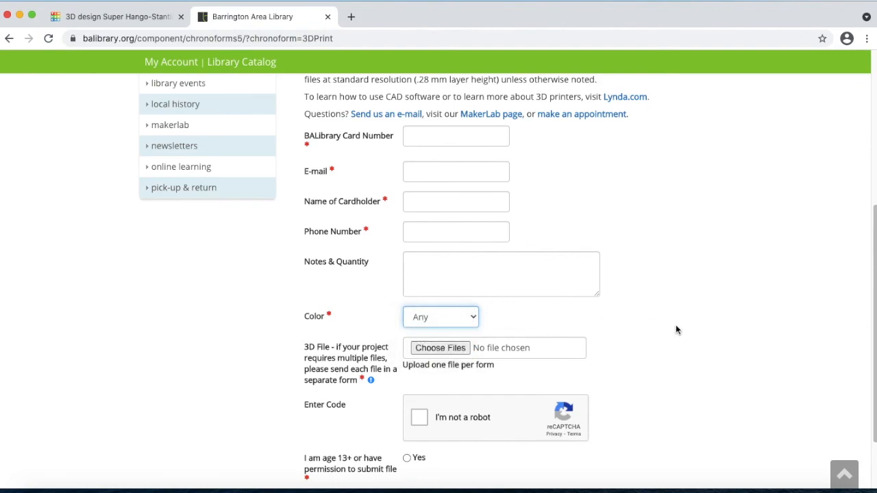
pyautogui.scroll(2, 676, 326)
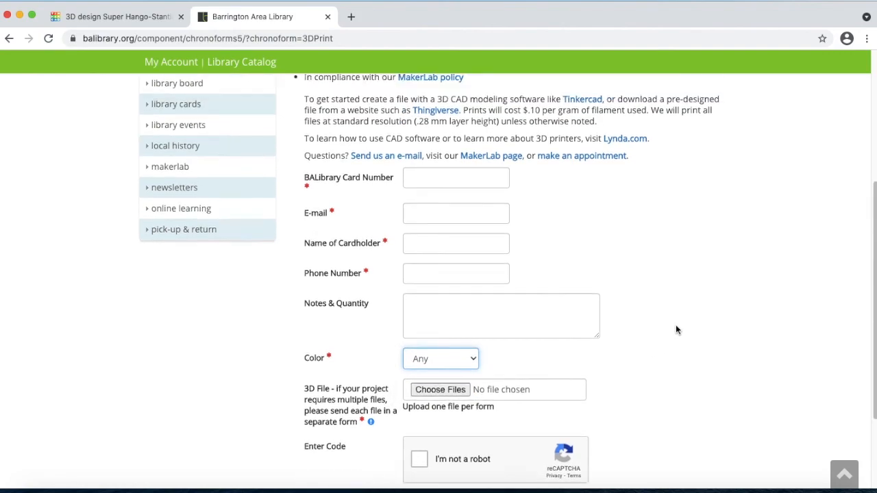
pyautogui.scroll(4, 676, 330)
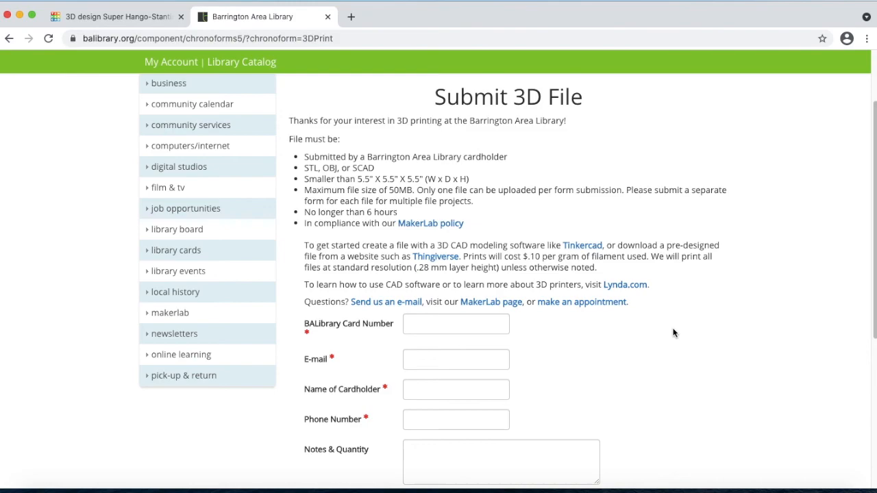